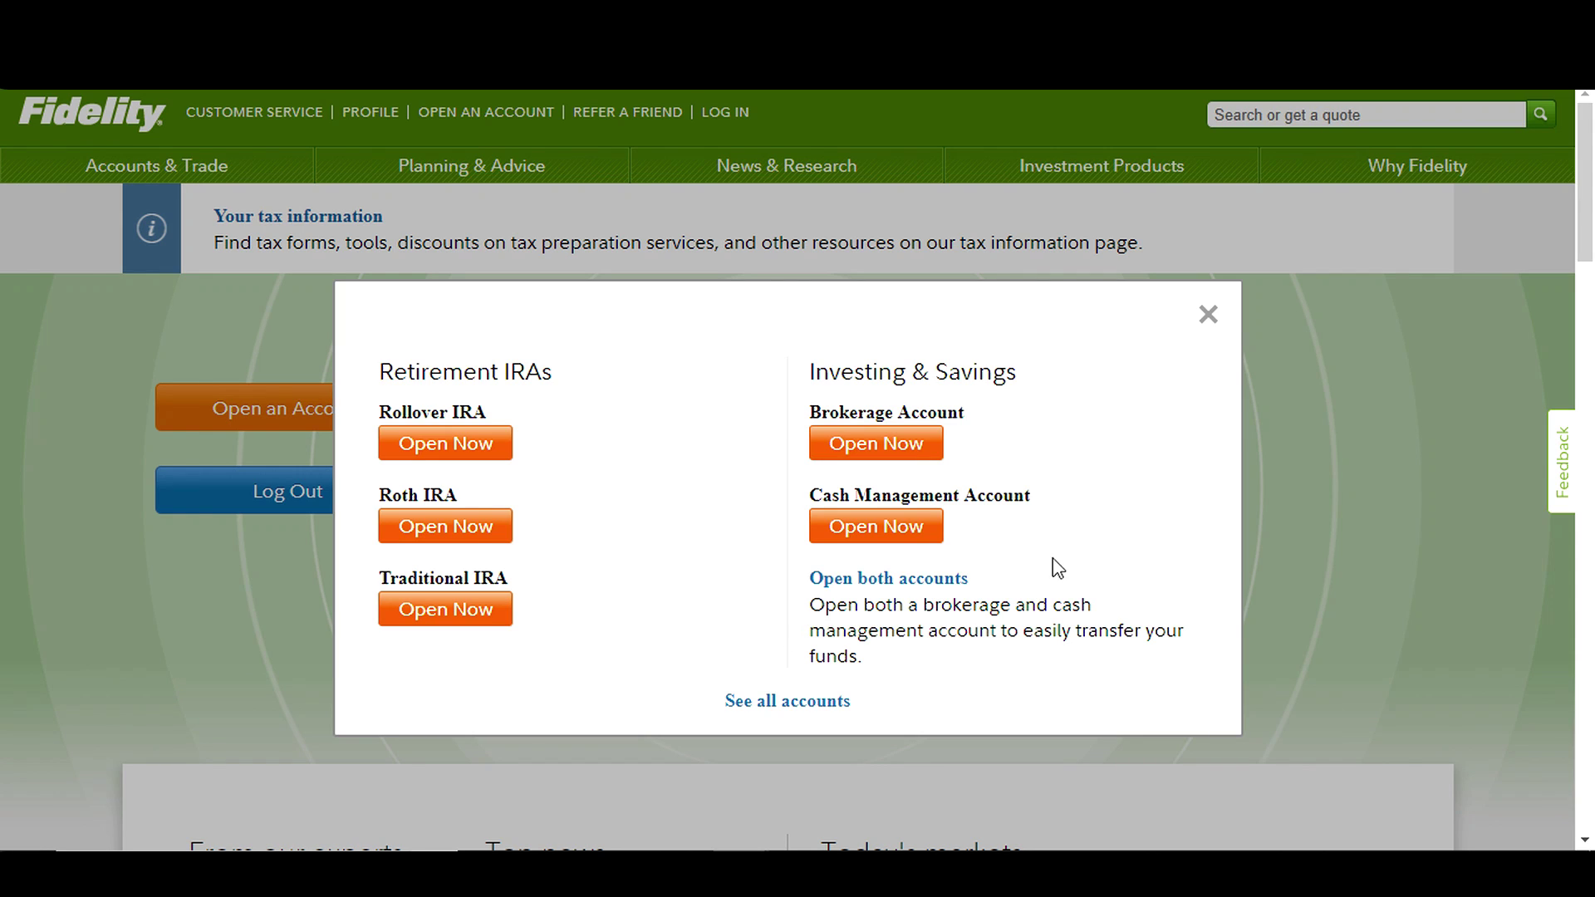
Start an application for an individual brokerage account and indicate that the applicant is not already a Fidelity customer.
click(875, 447)
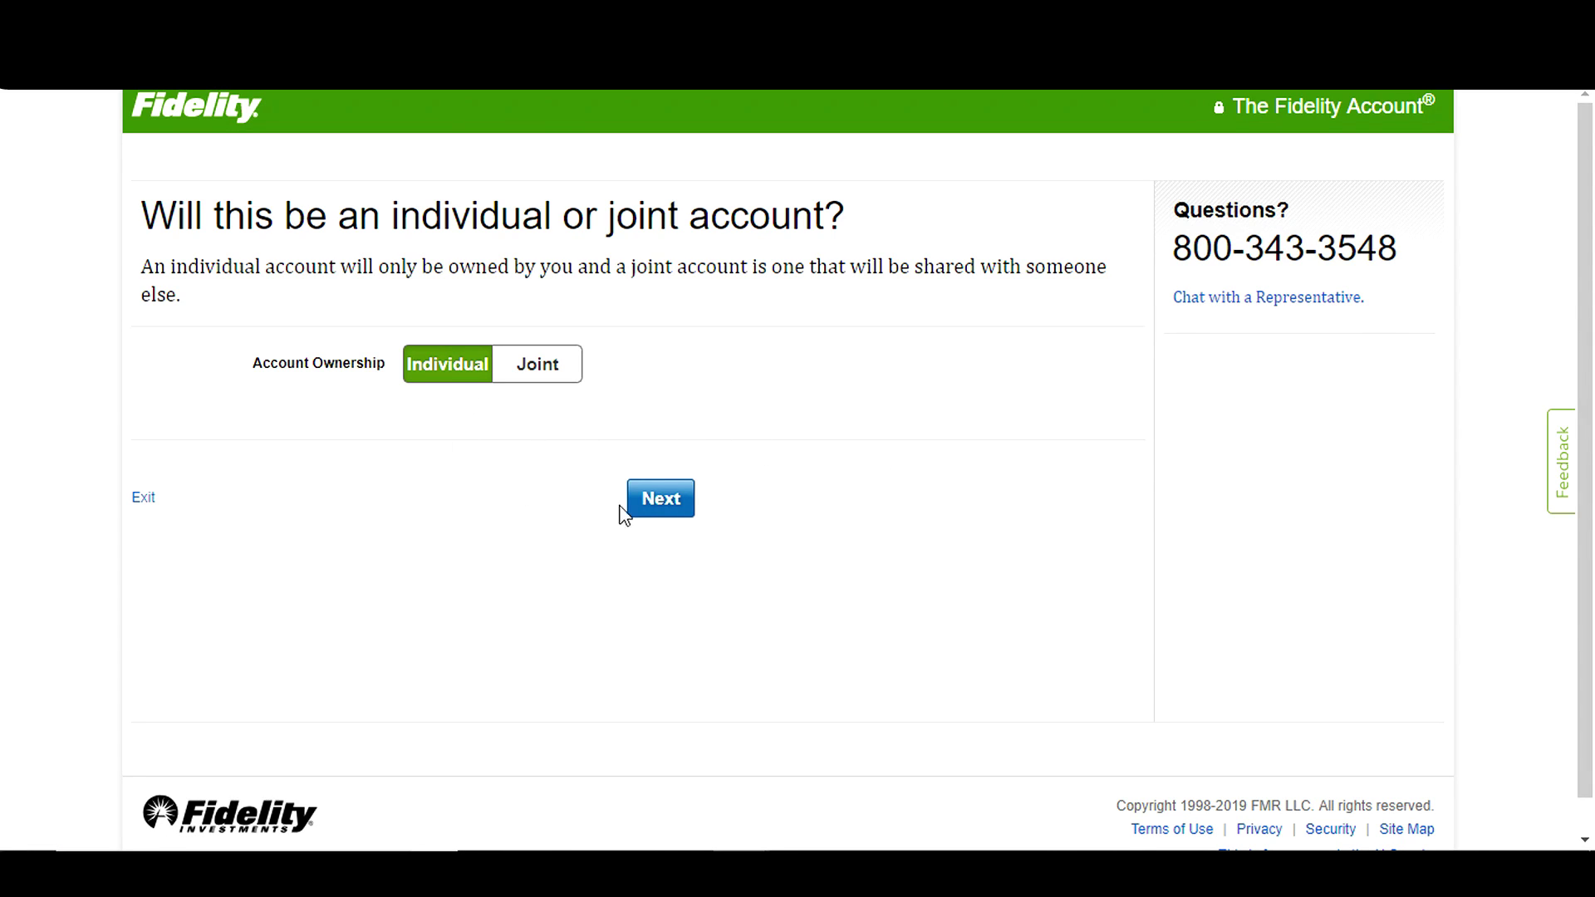
click(664, 500)
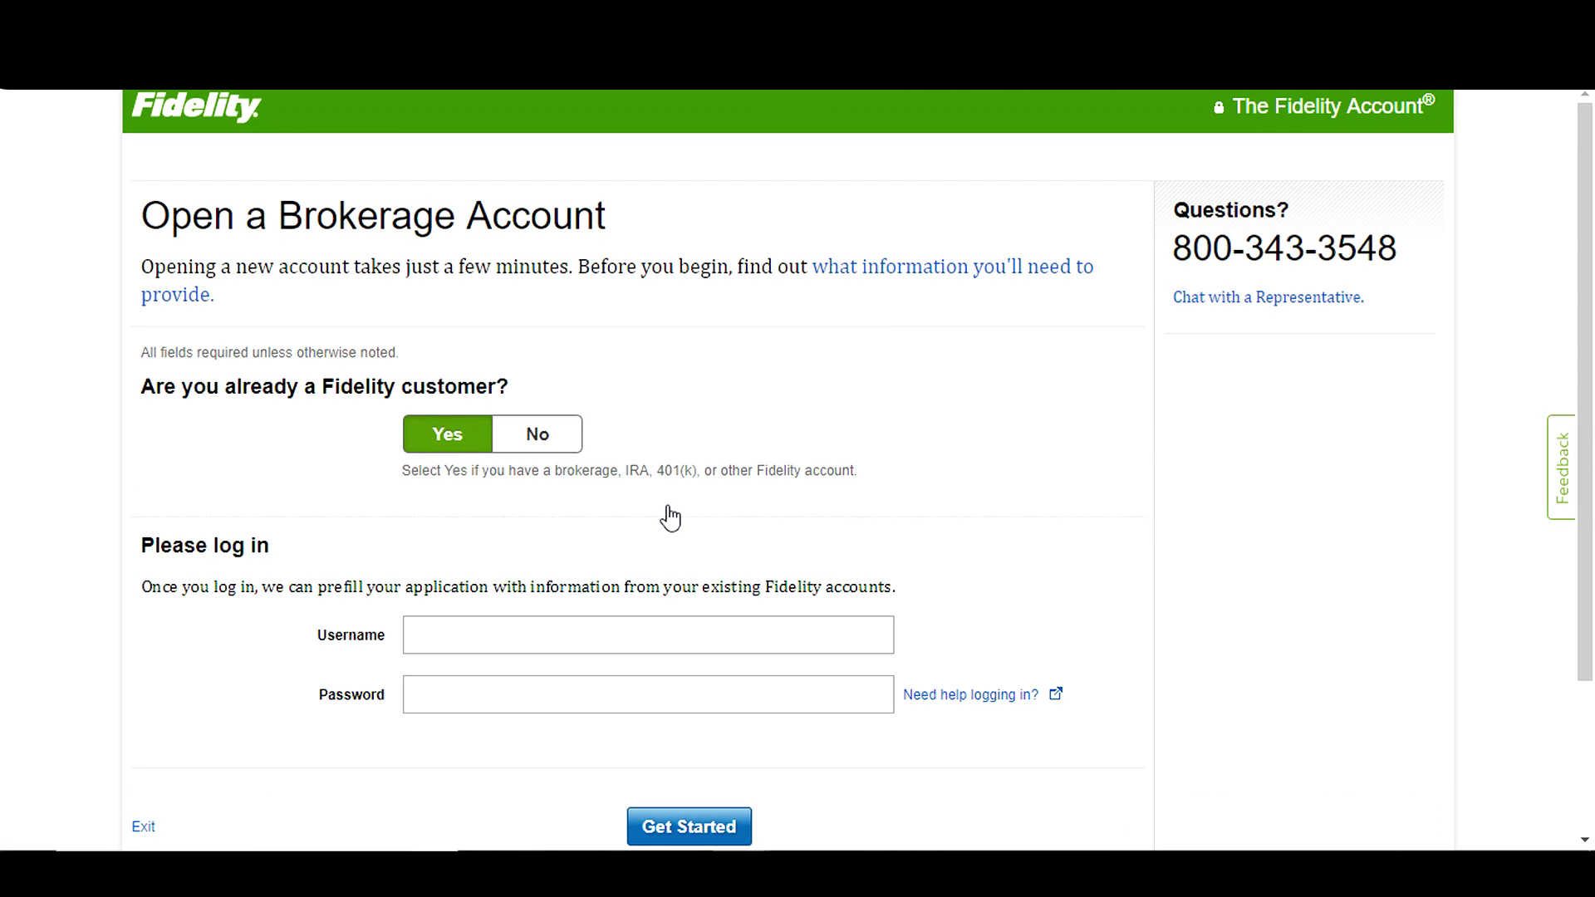
click(557, 445)
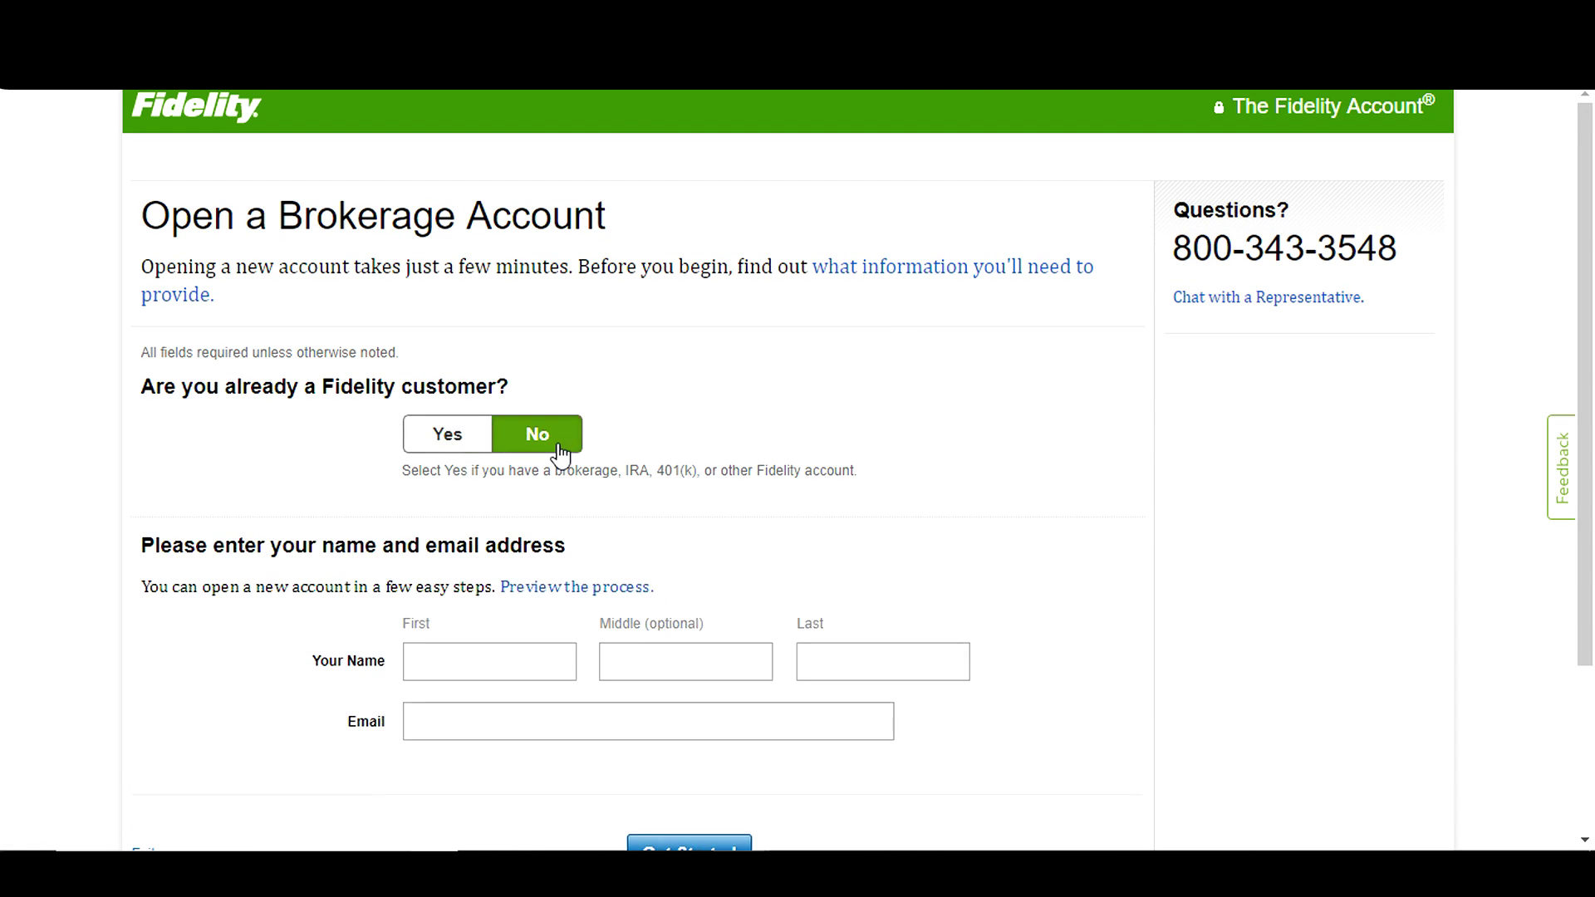
Enter the applicant's first, middle and last name and email address, and get the application started.
click(523, 670)
text(F)
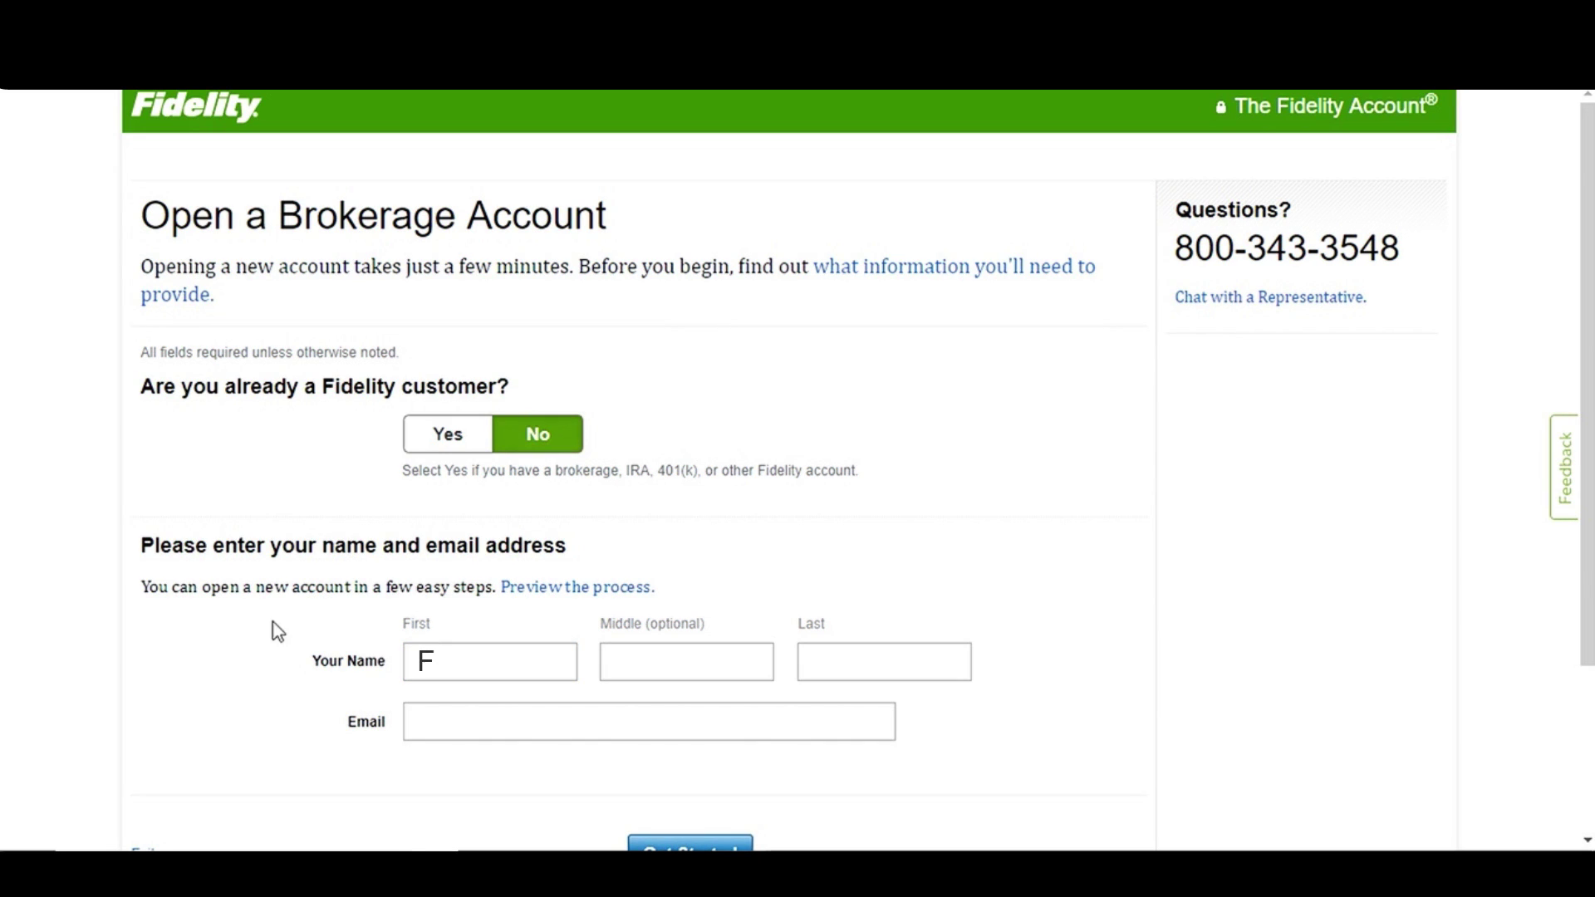
text(irst)
key(Tab)
text(Midd)
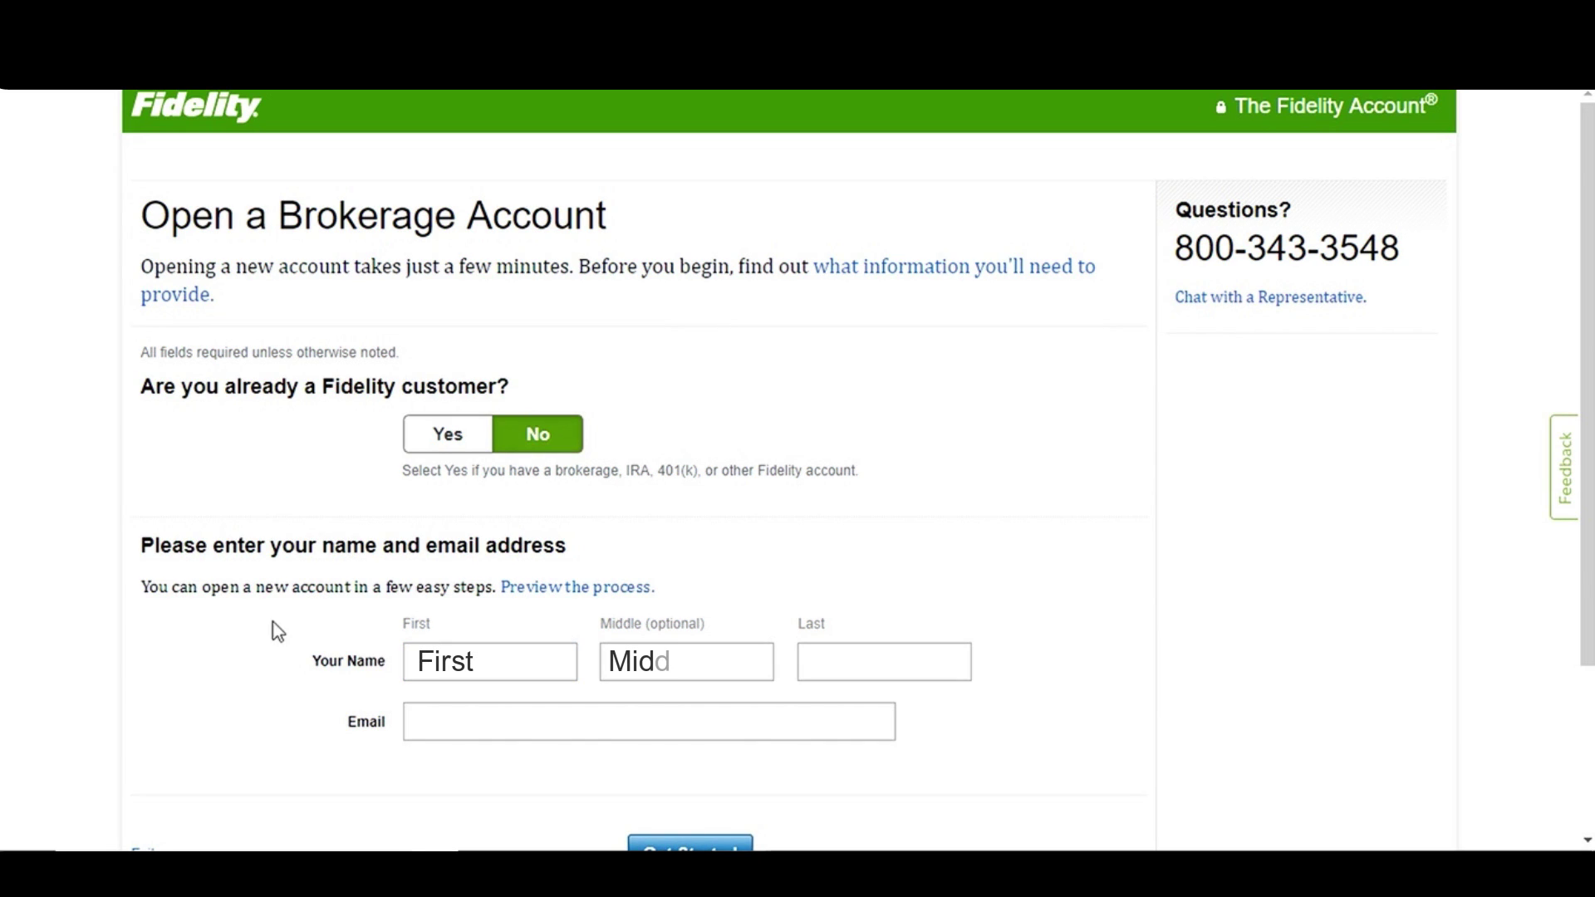
text(F)
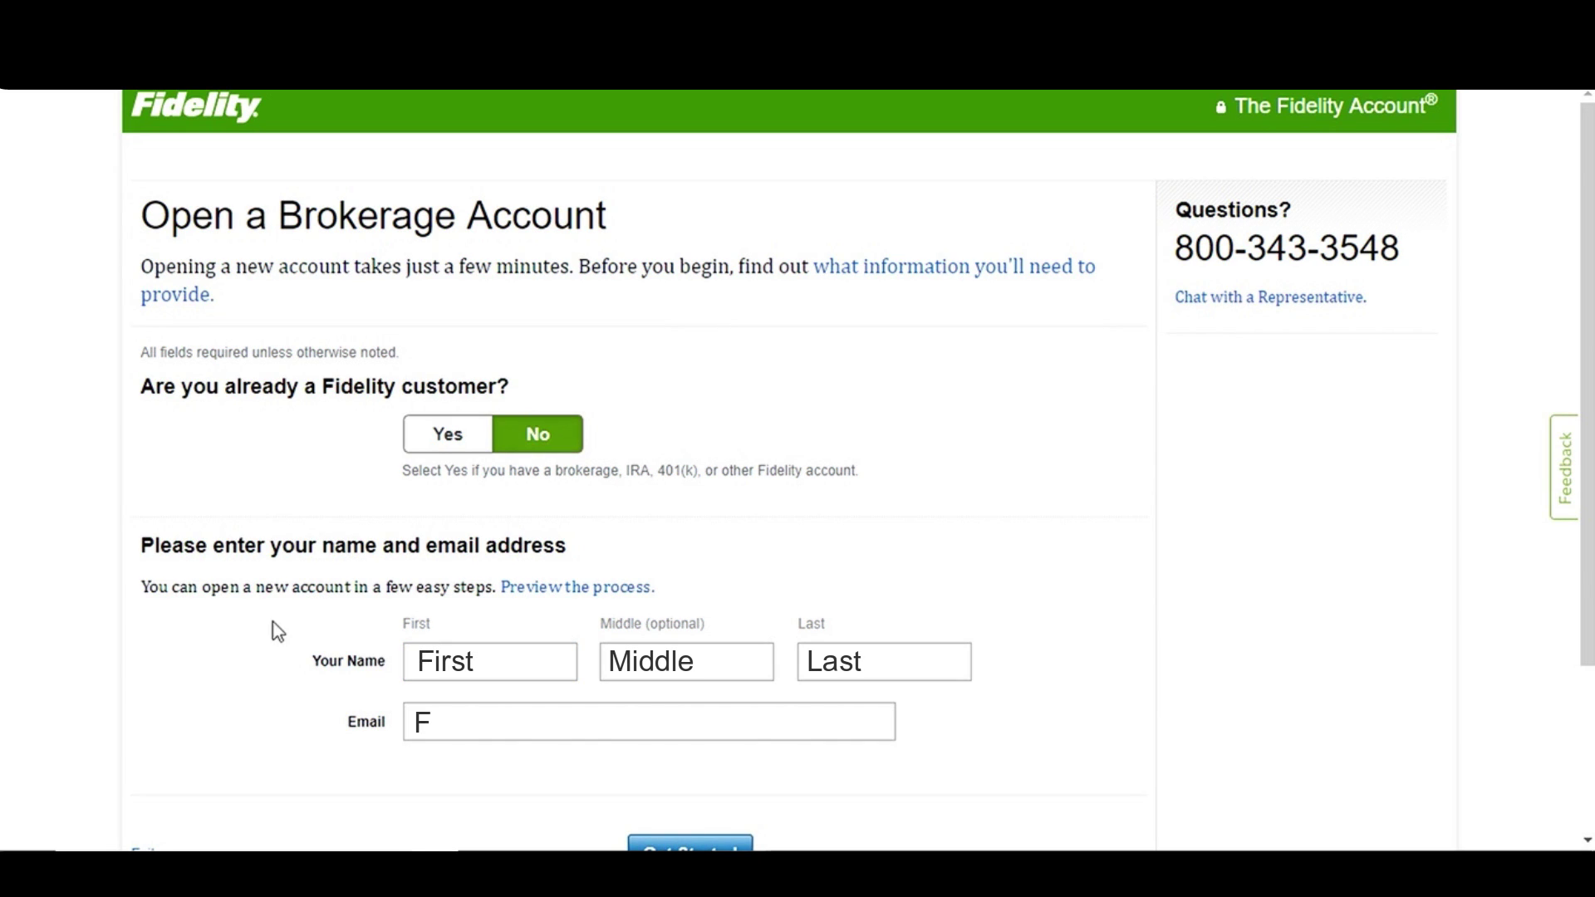
text(irst.Last@gmail.com)
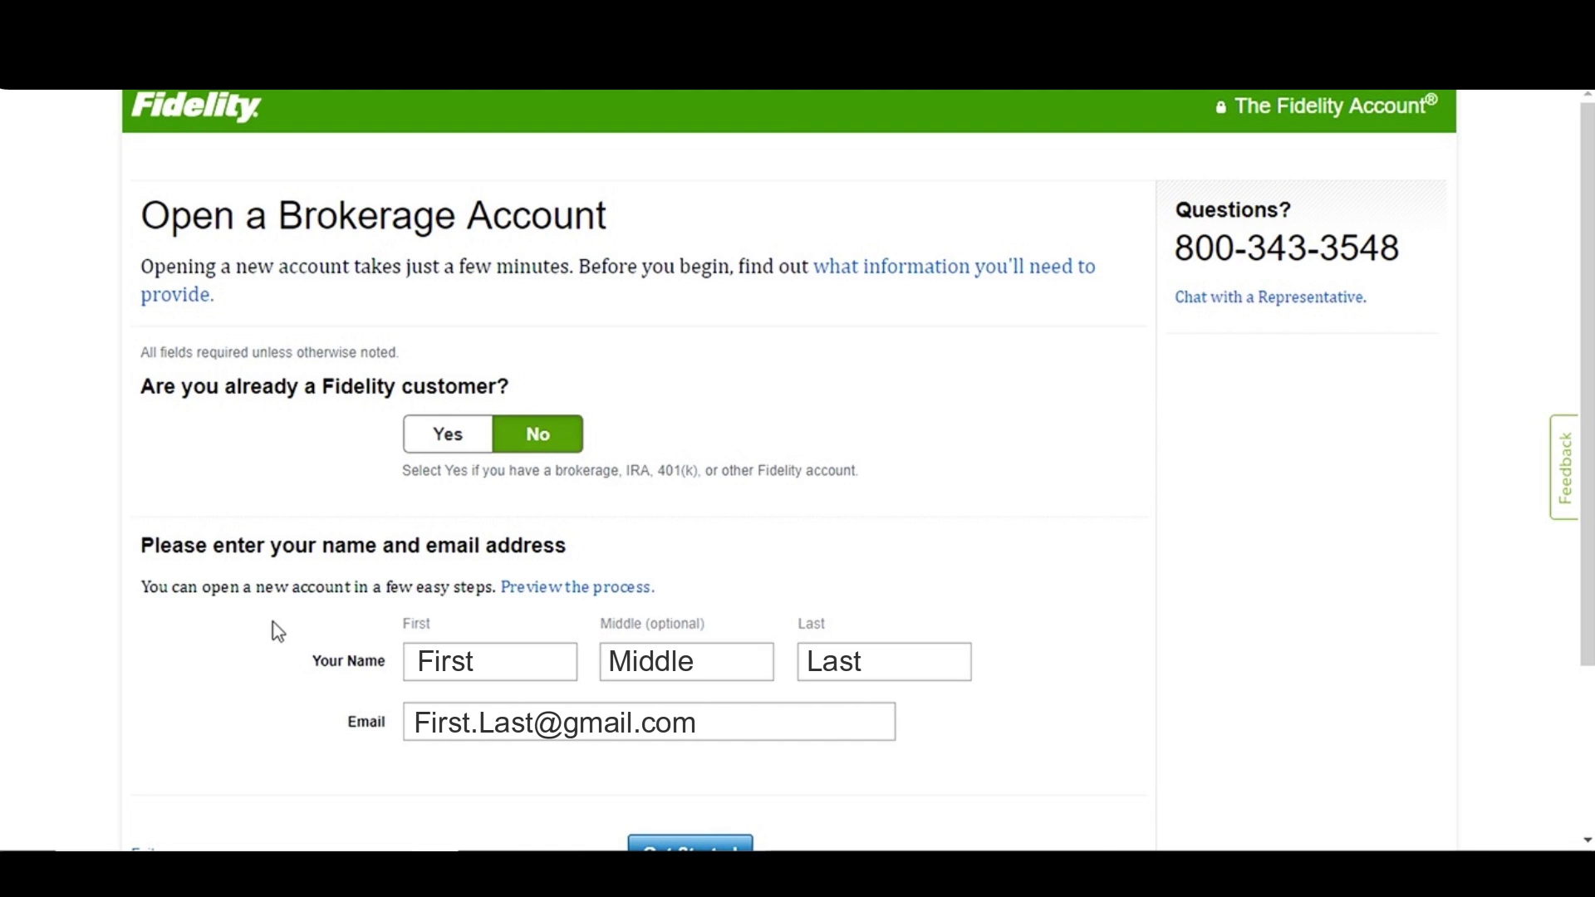
scroll(582, 731, down, 1)
click(689, 806)
Fill in the personal information with the applicant's full name, Social Security number, date of birth, phone number and email.
text(First)
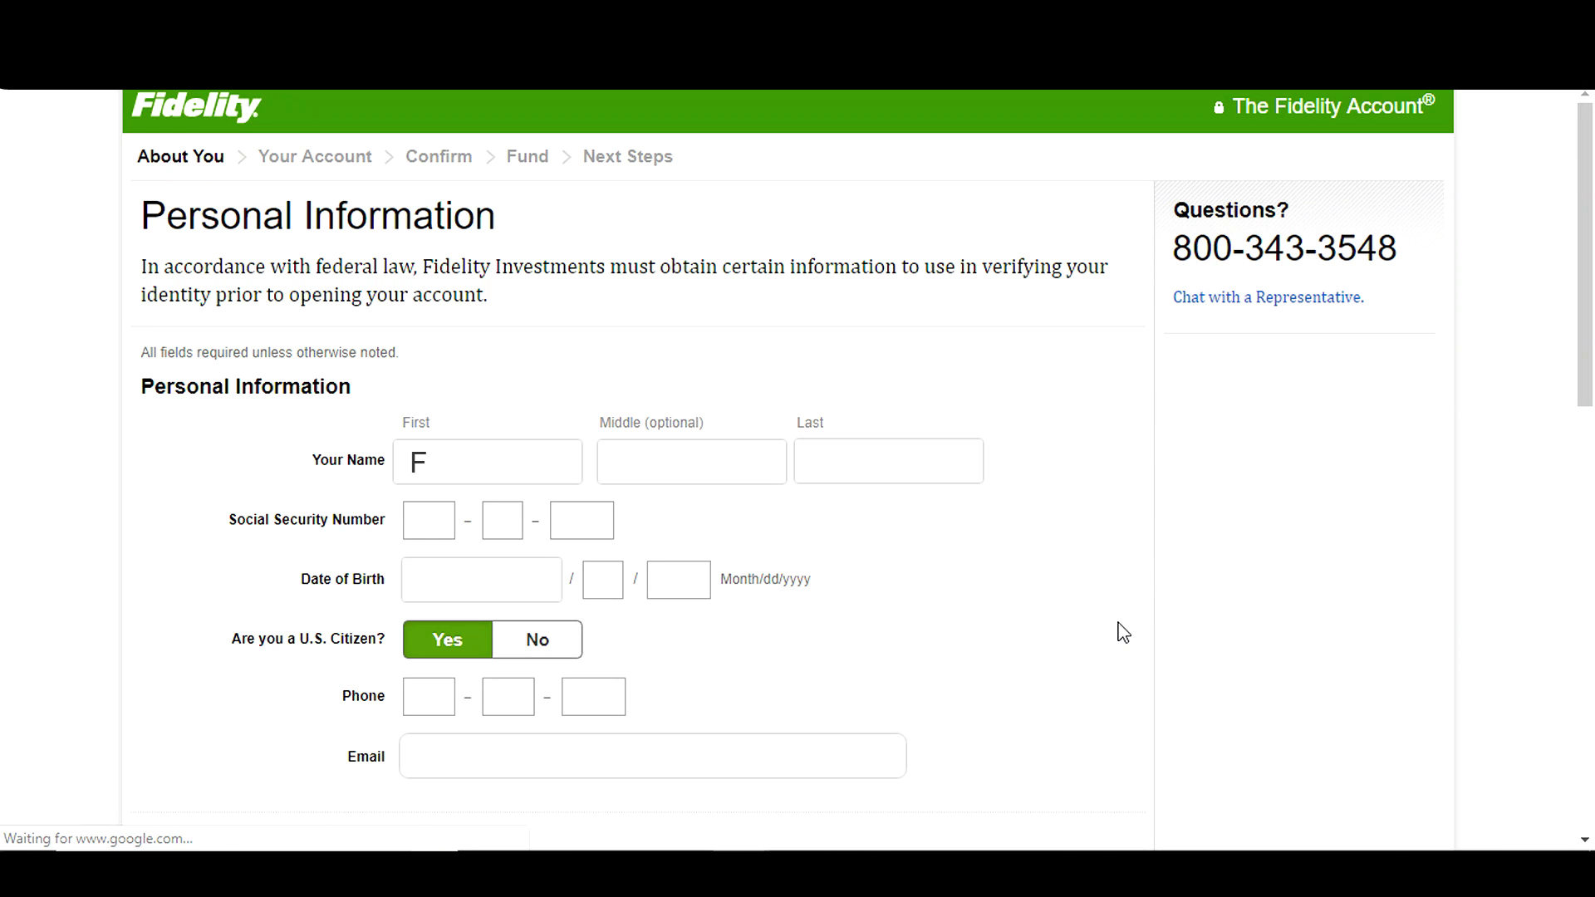
key(Tab)
text(Middle)
key(Tab)
text(La)
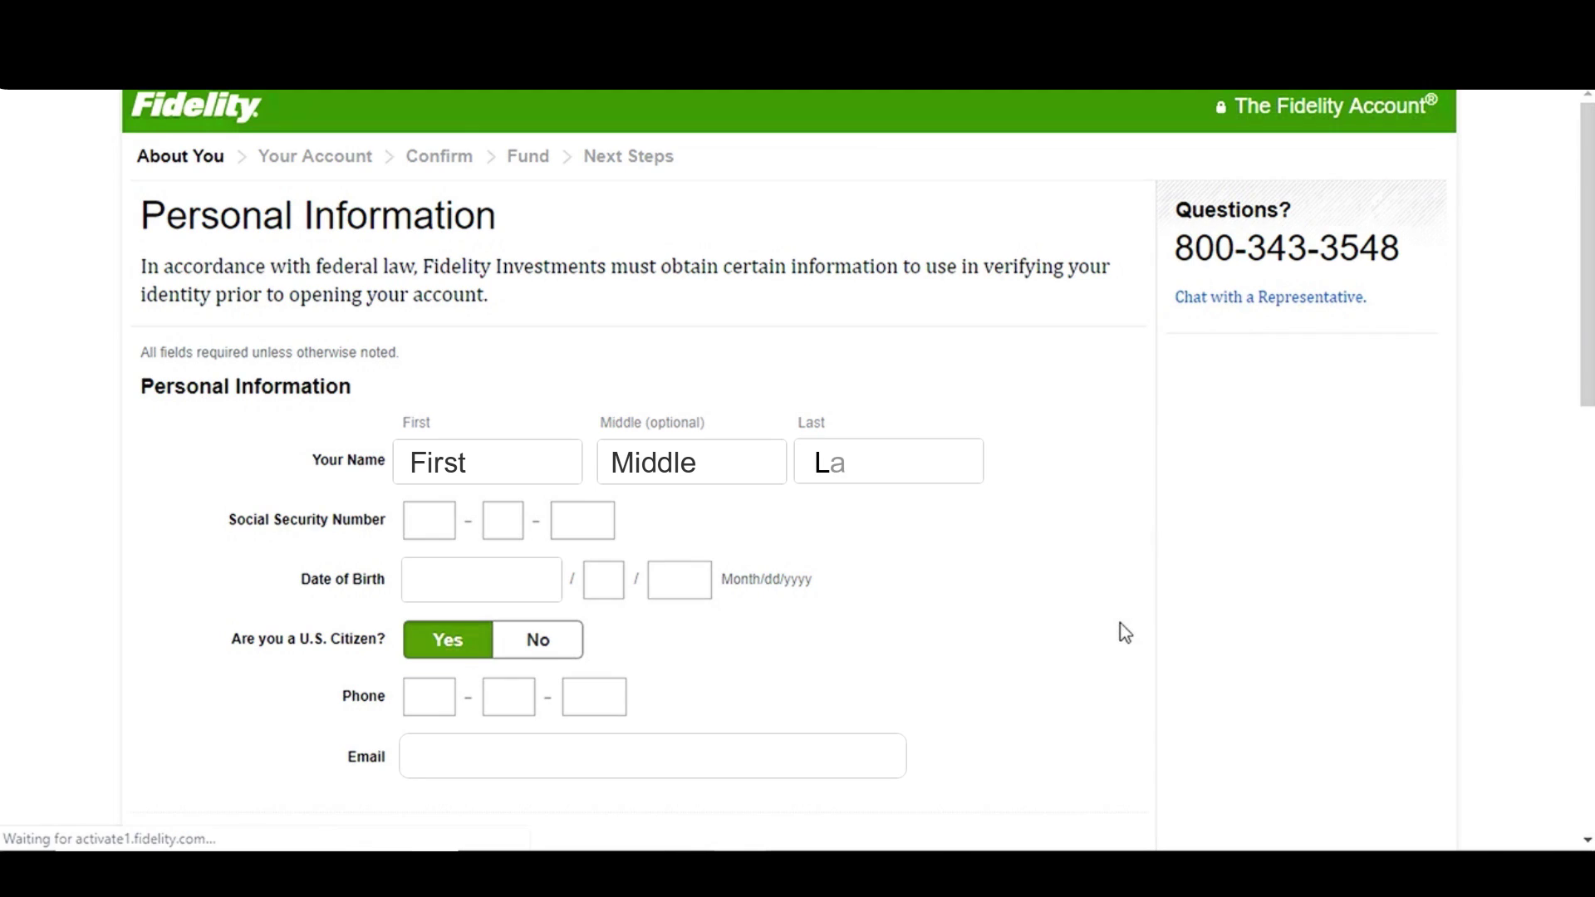
text(stXXXXXXXXXJanuary)
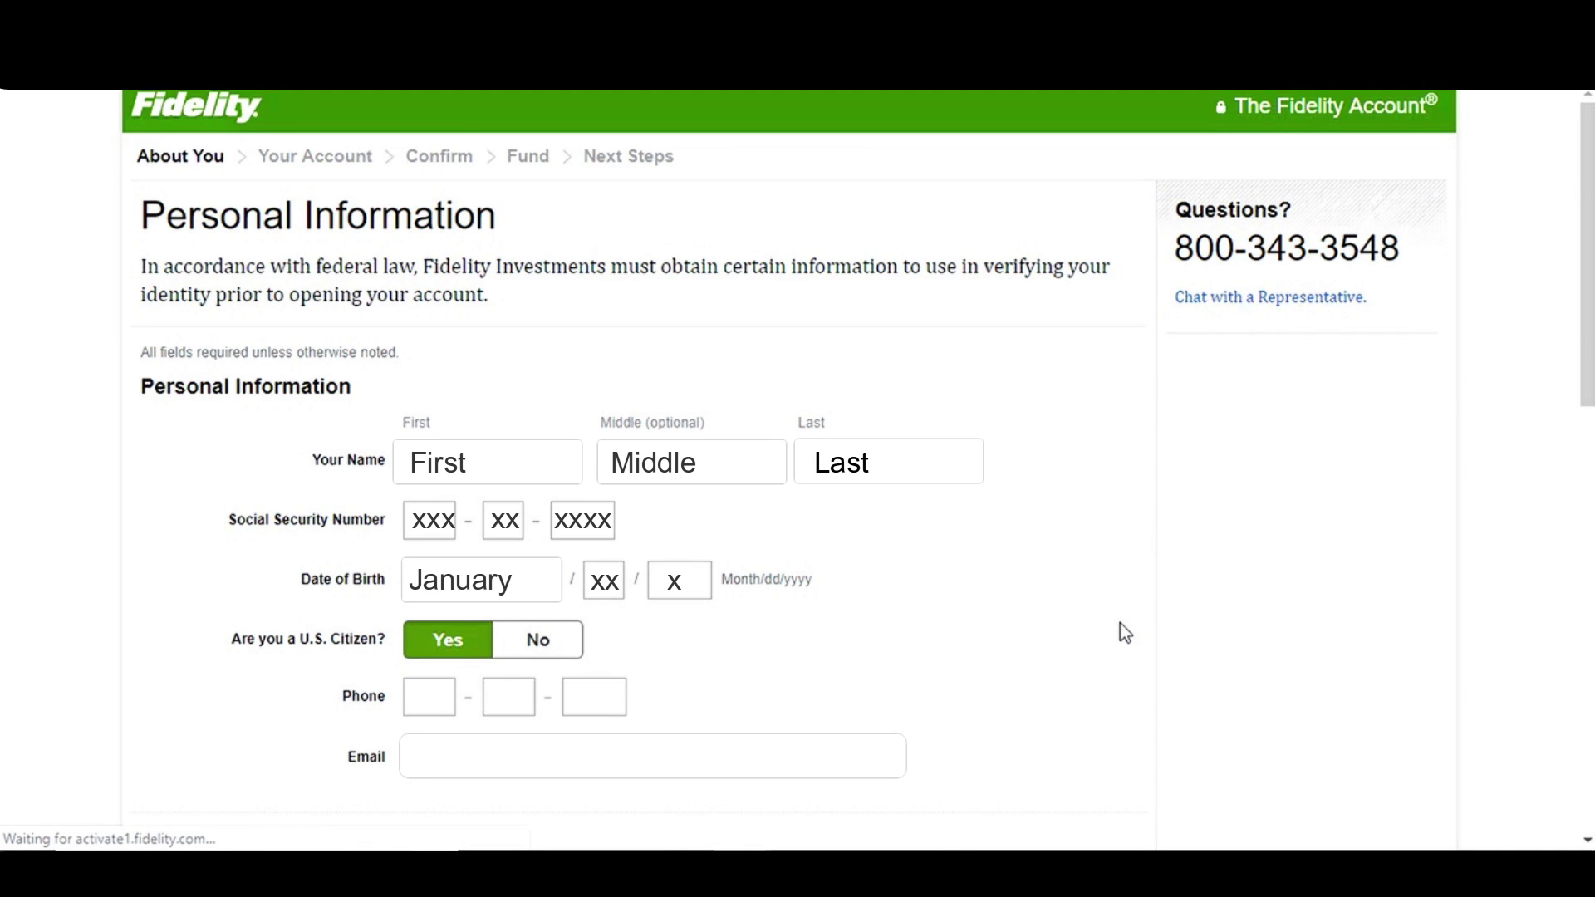
text(XXXX)
key(Tab)
text(First.Last@gmail.com)
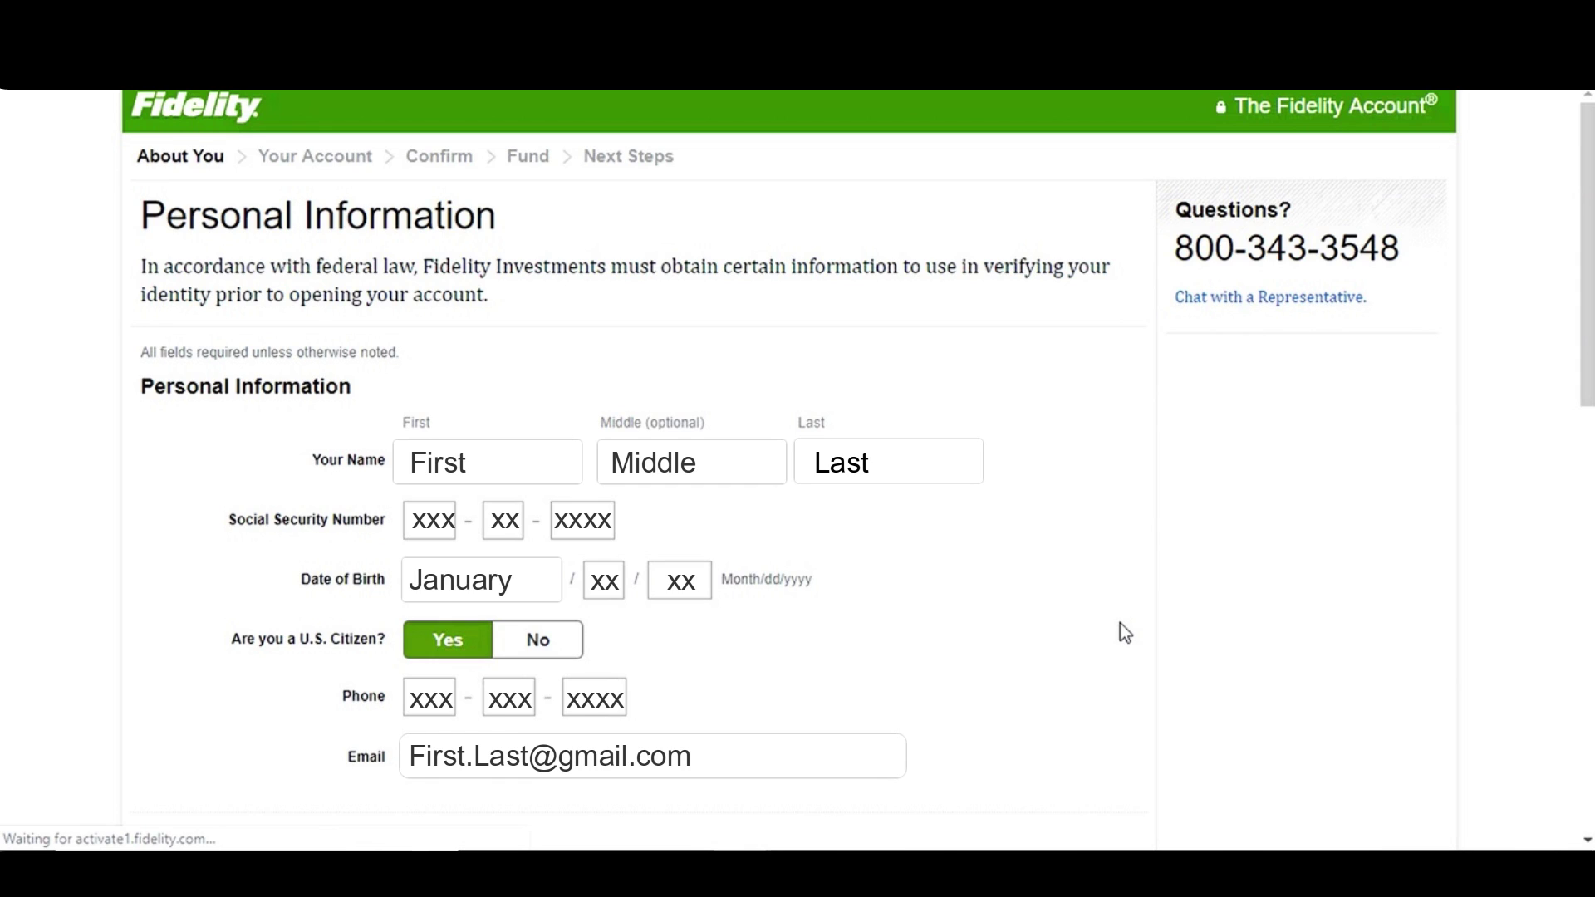
Fill in the applicant's legal address, leave the expected trades per year unselected, and submit the personal information.
drag(1581, 405, 1580, 678)
key(Tab)
text(1234 Main)
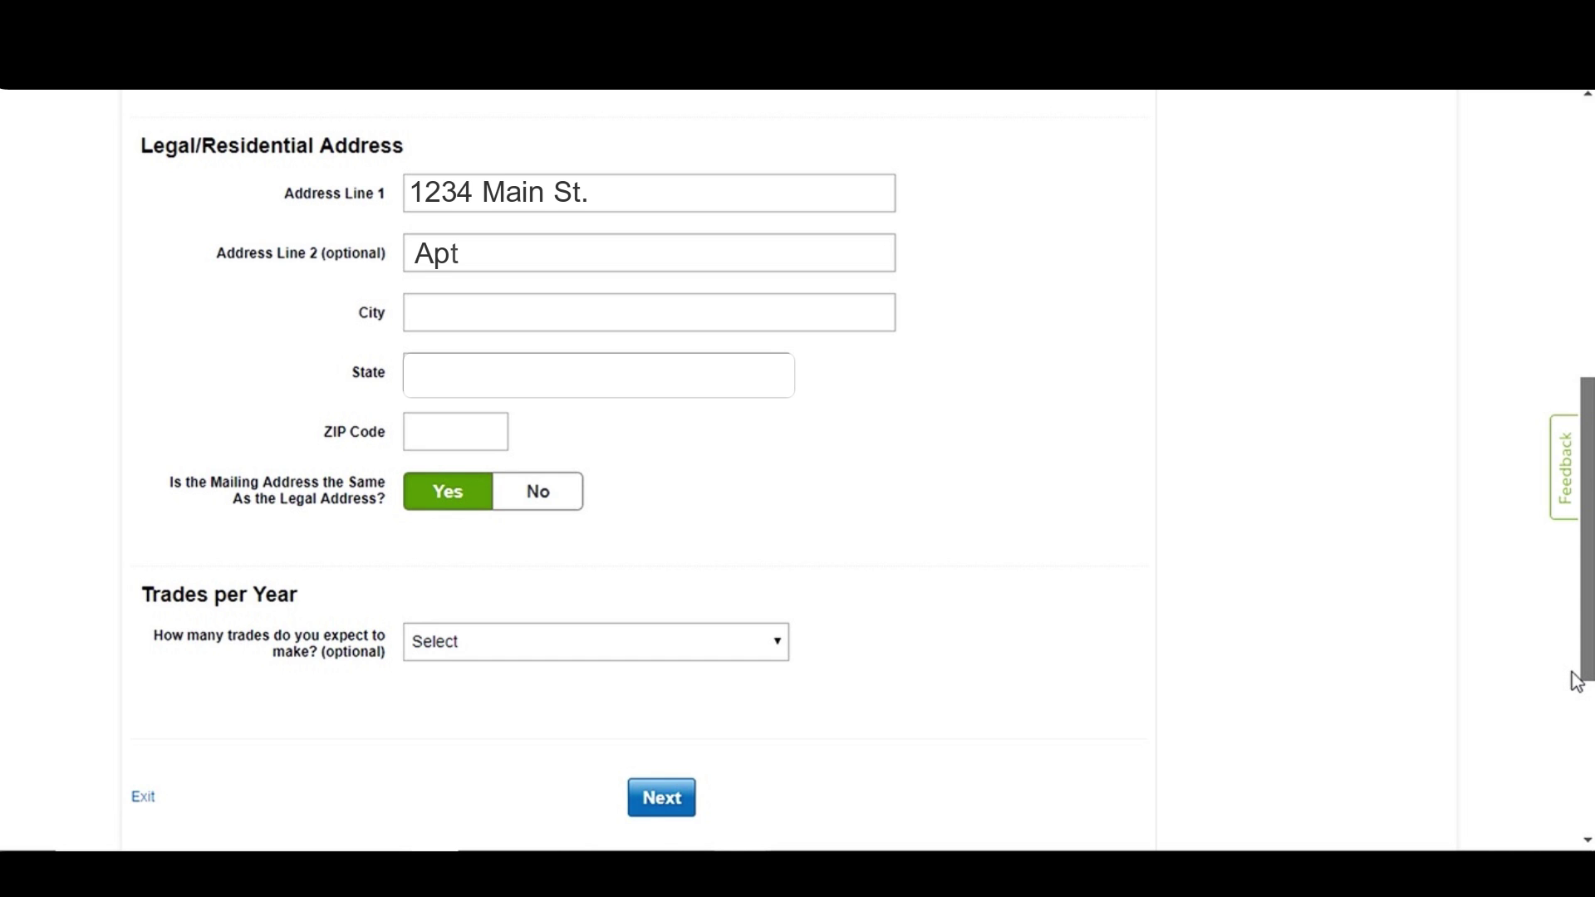
key(Tab)
text(C)
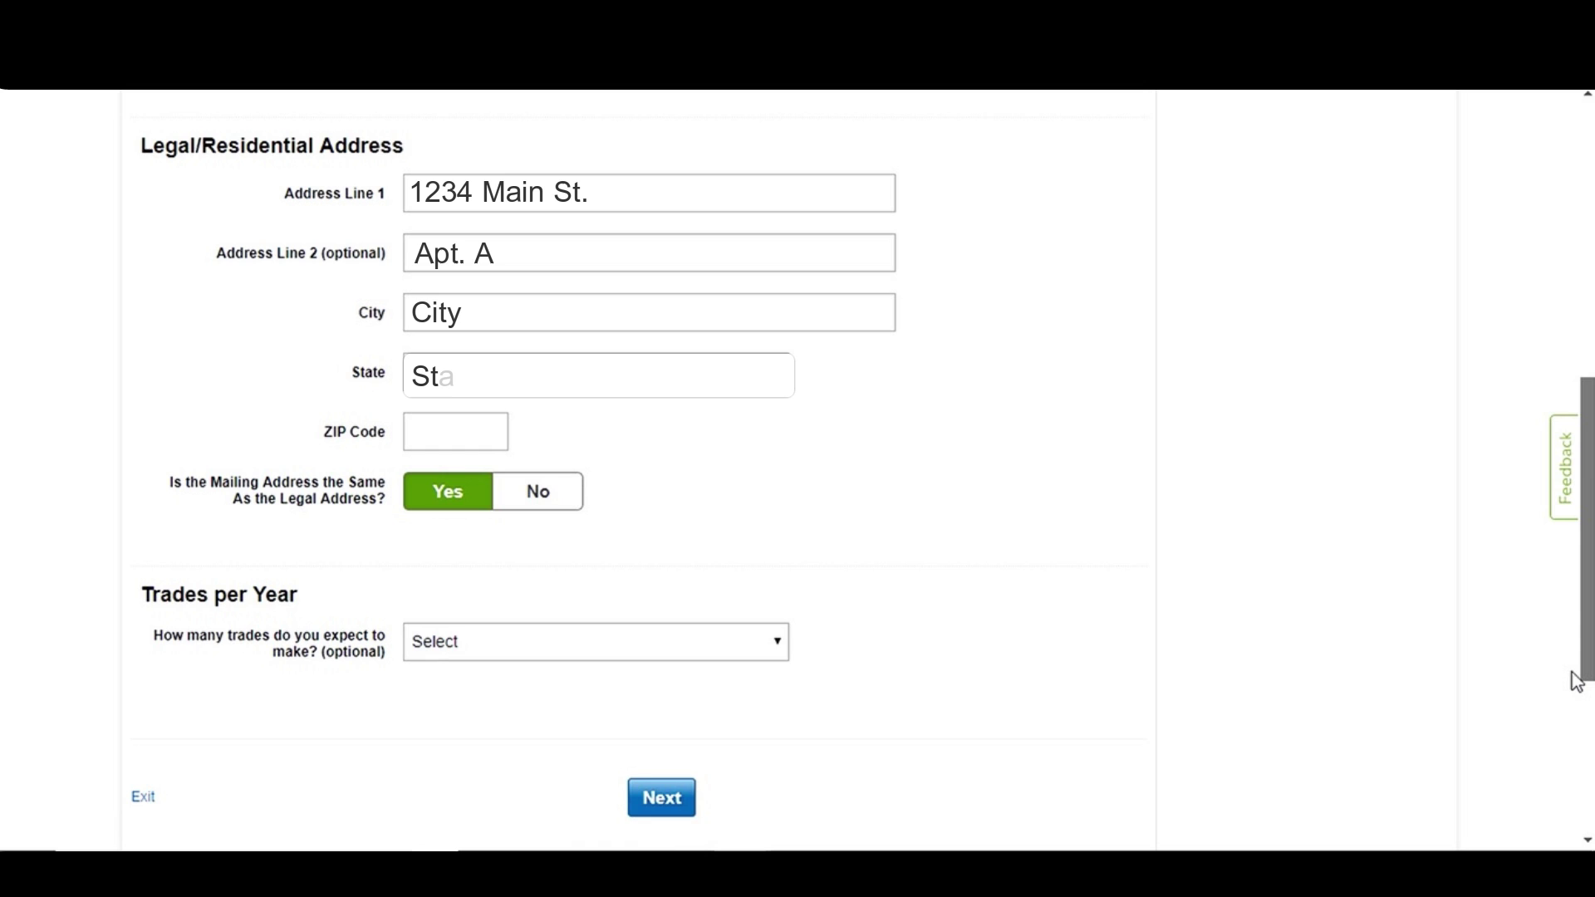
text(12345)
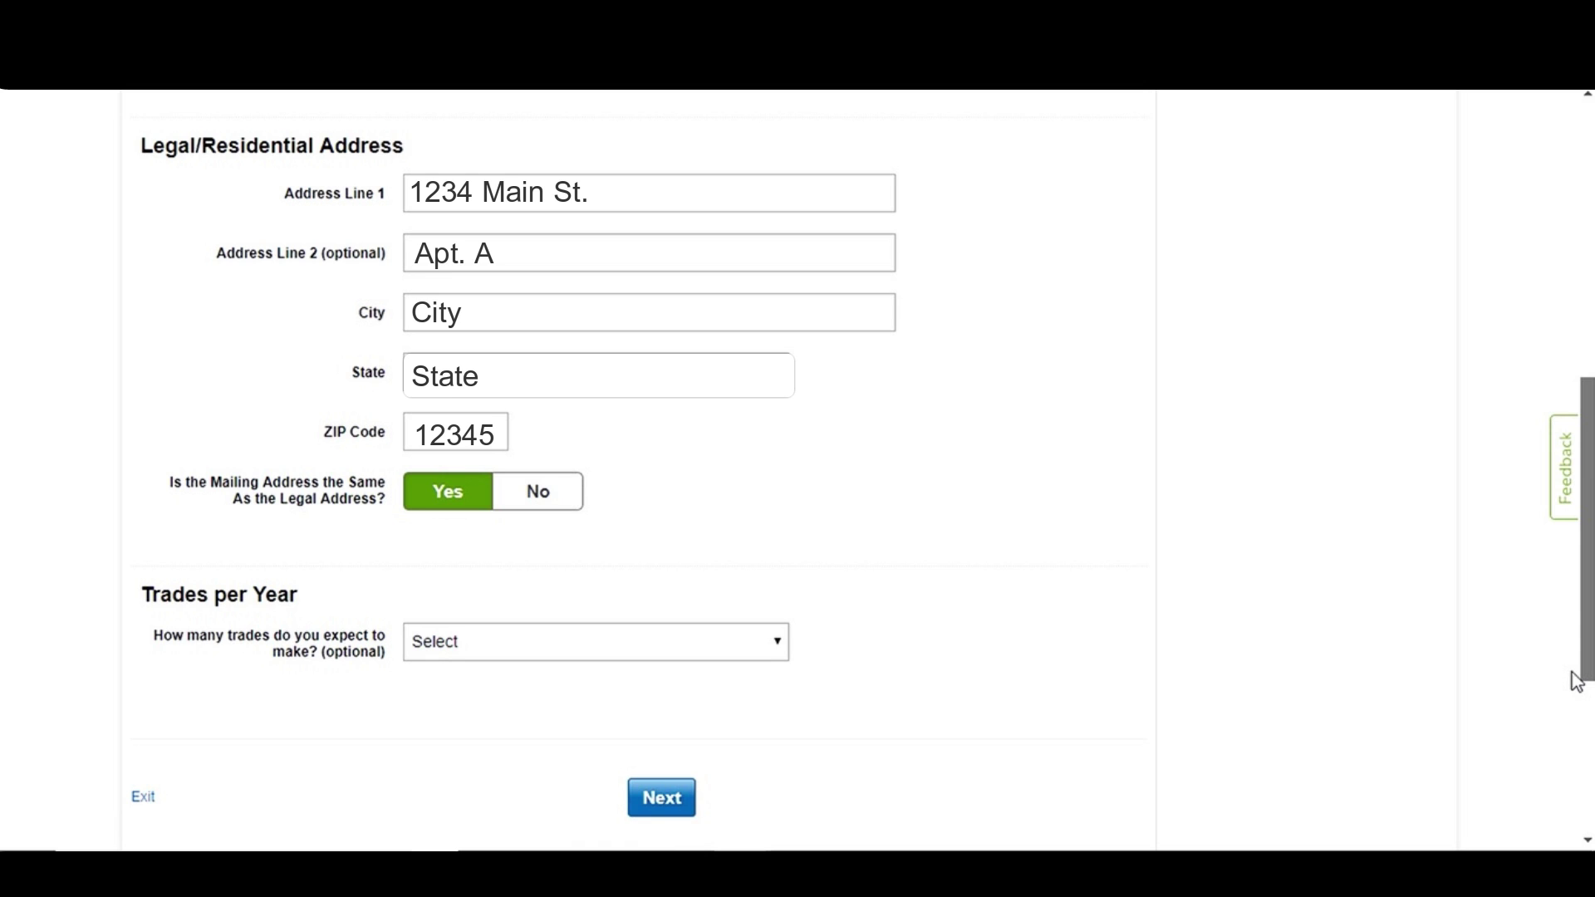
click(774, 643)
click(885, 619)
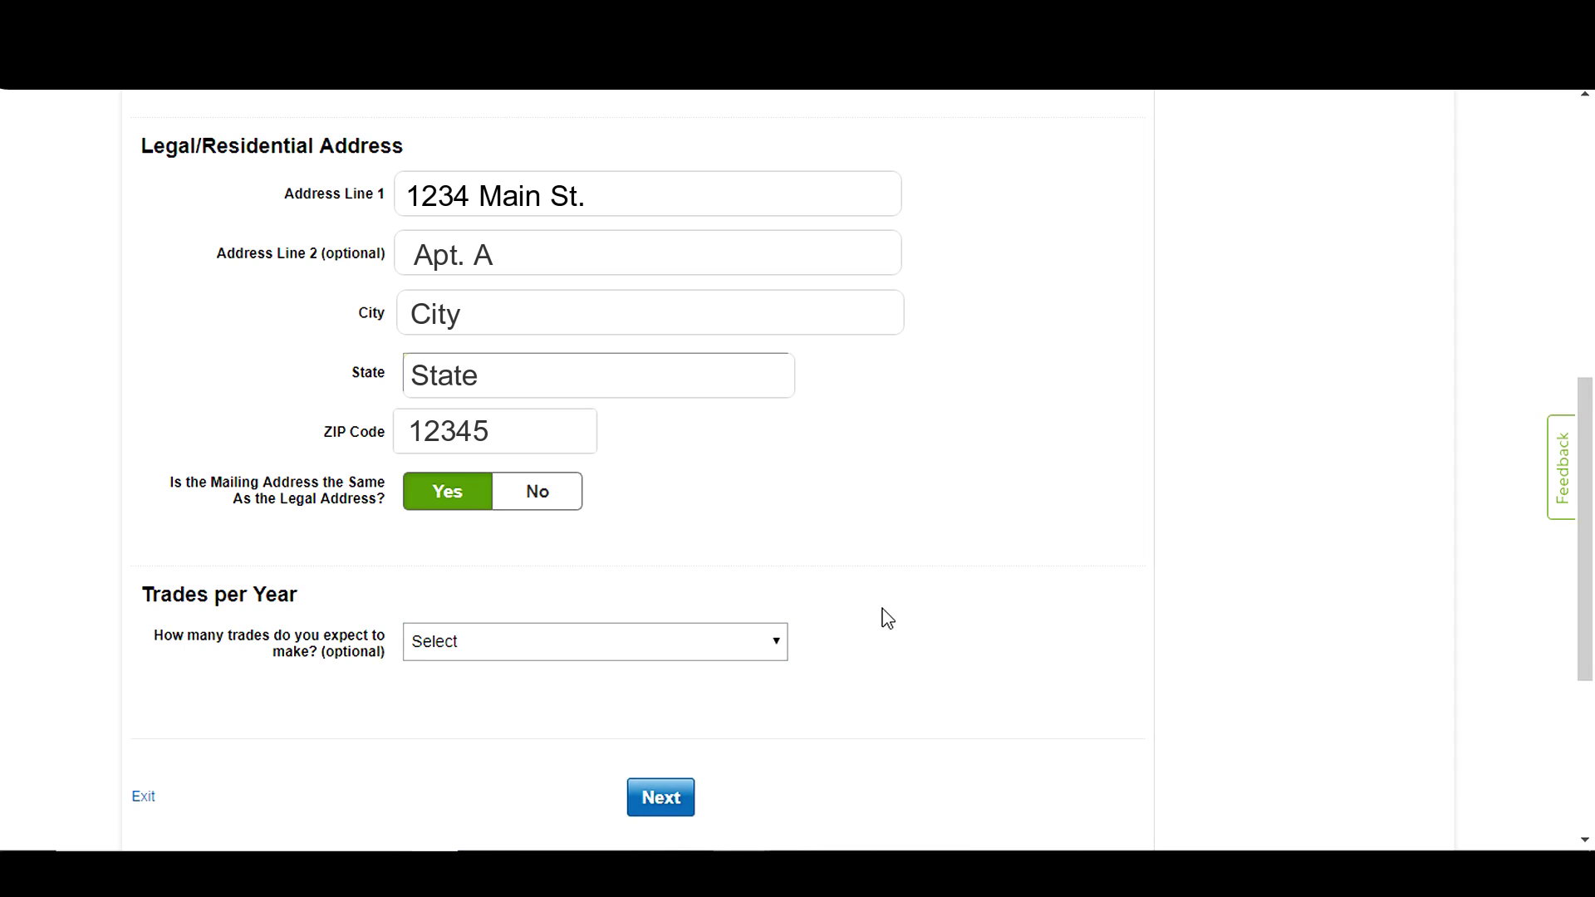
click(677, 804)
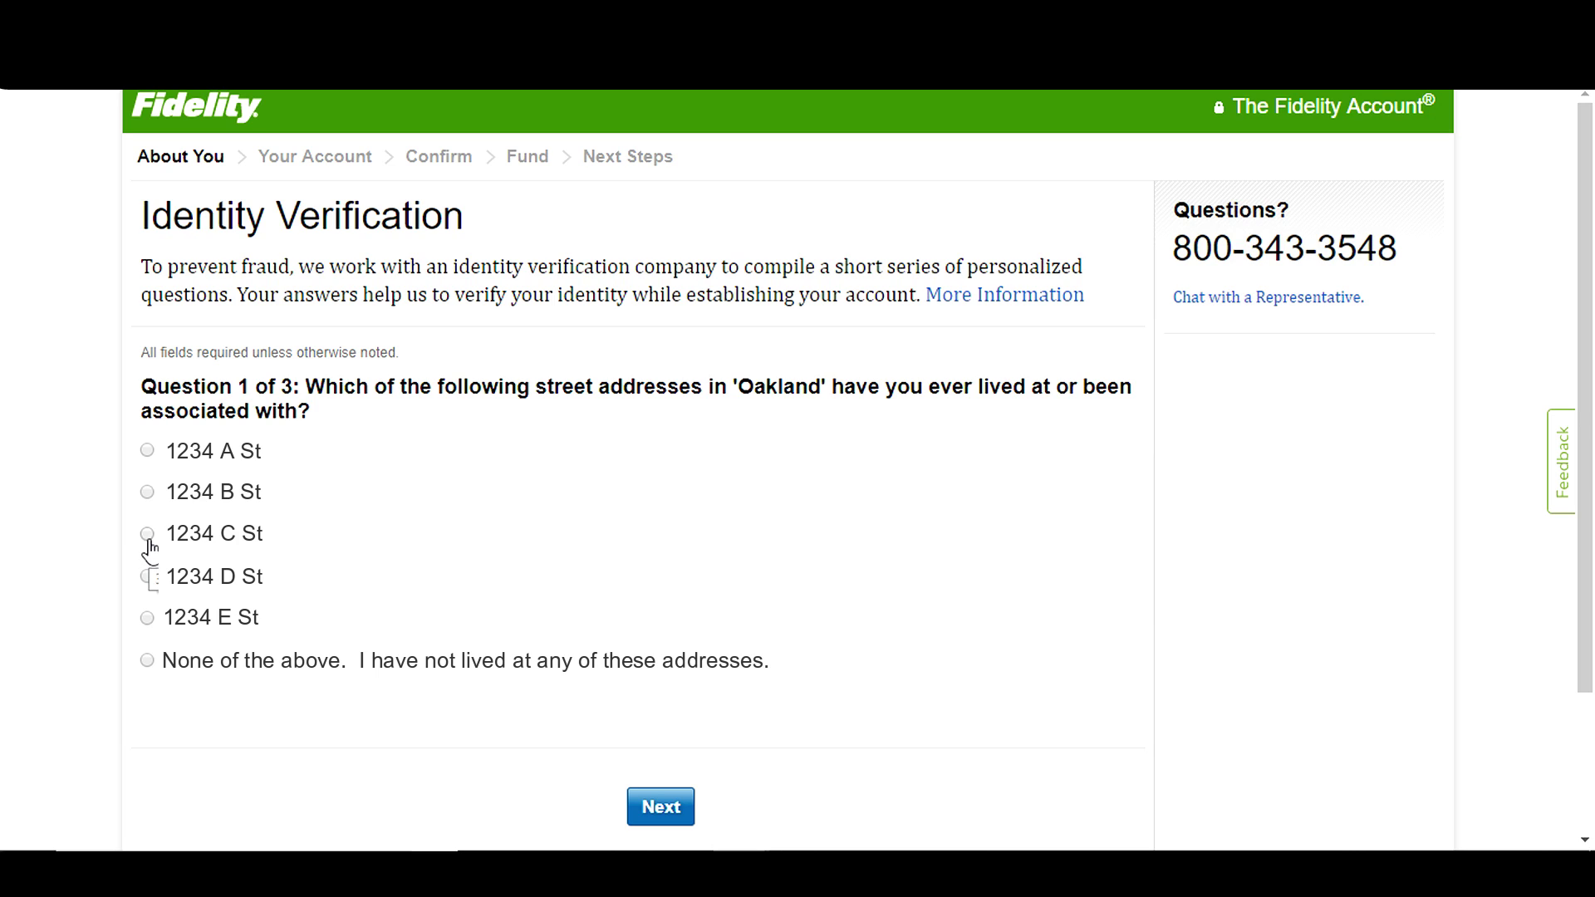
Answer the identity verification questions about past addresses and a known person's birth month, and submit the answers.
click(664, 806)
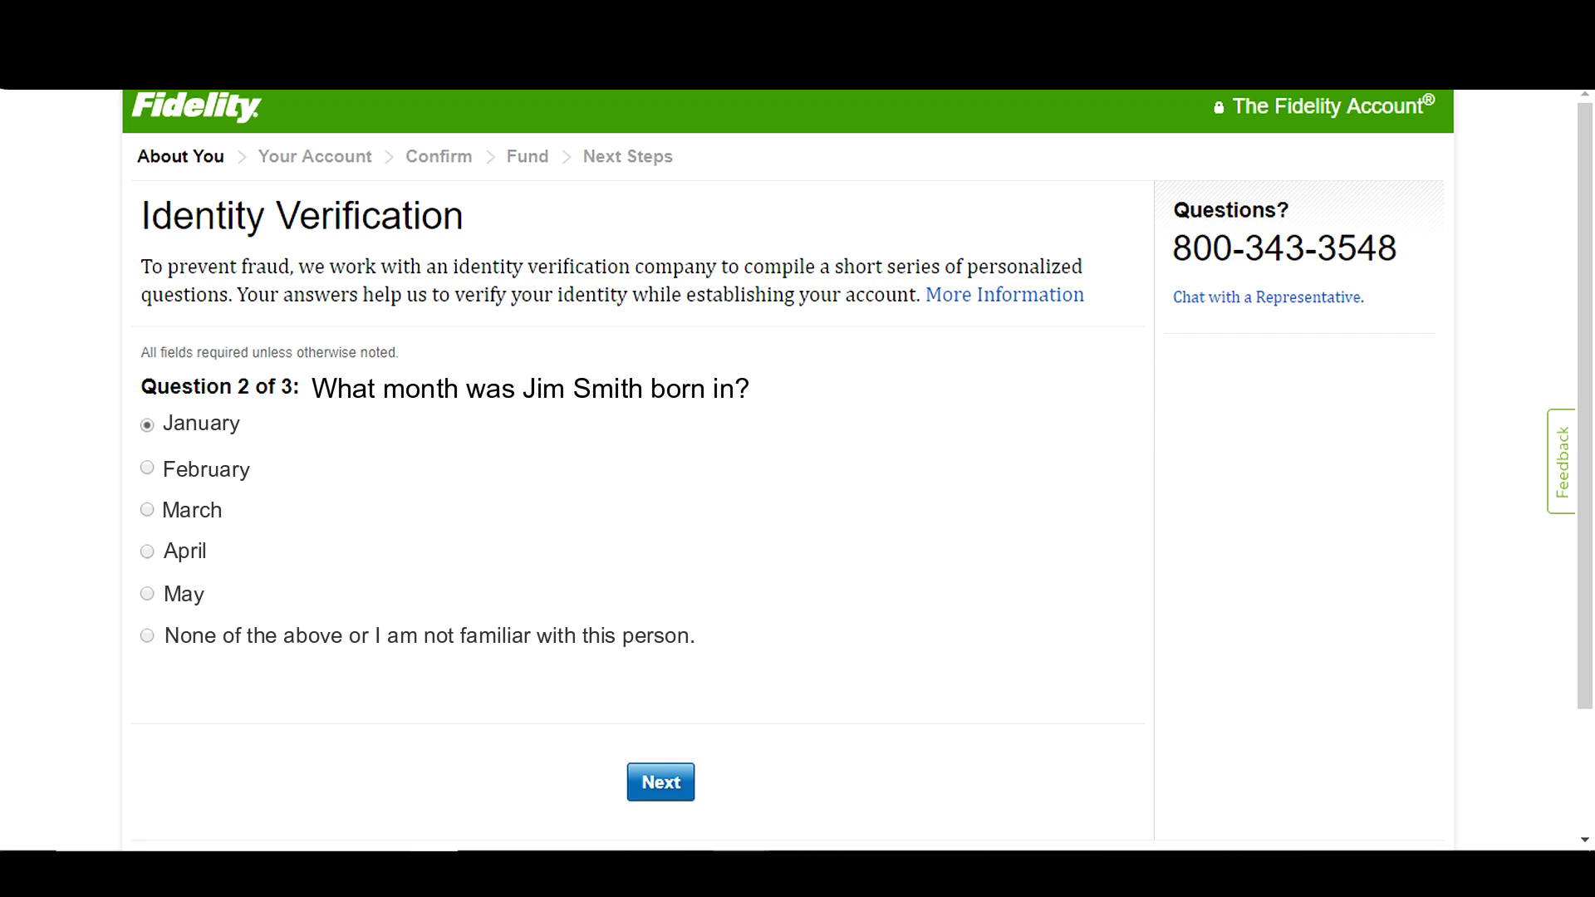
click(662, 788)
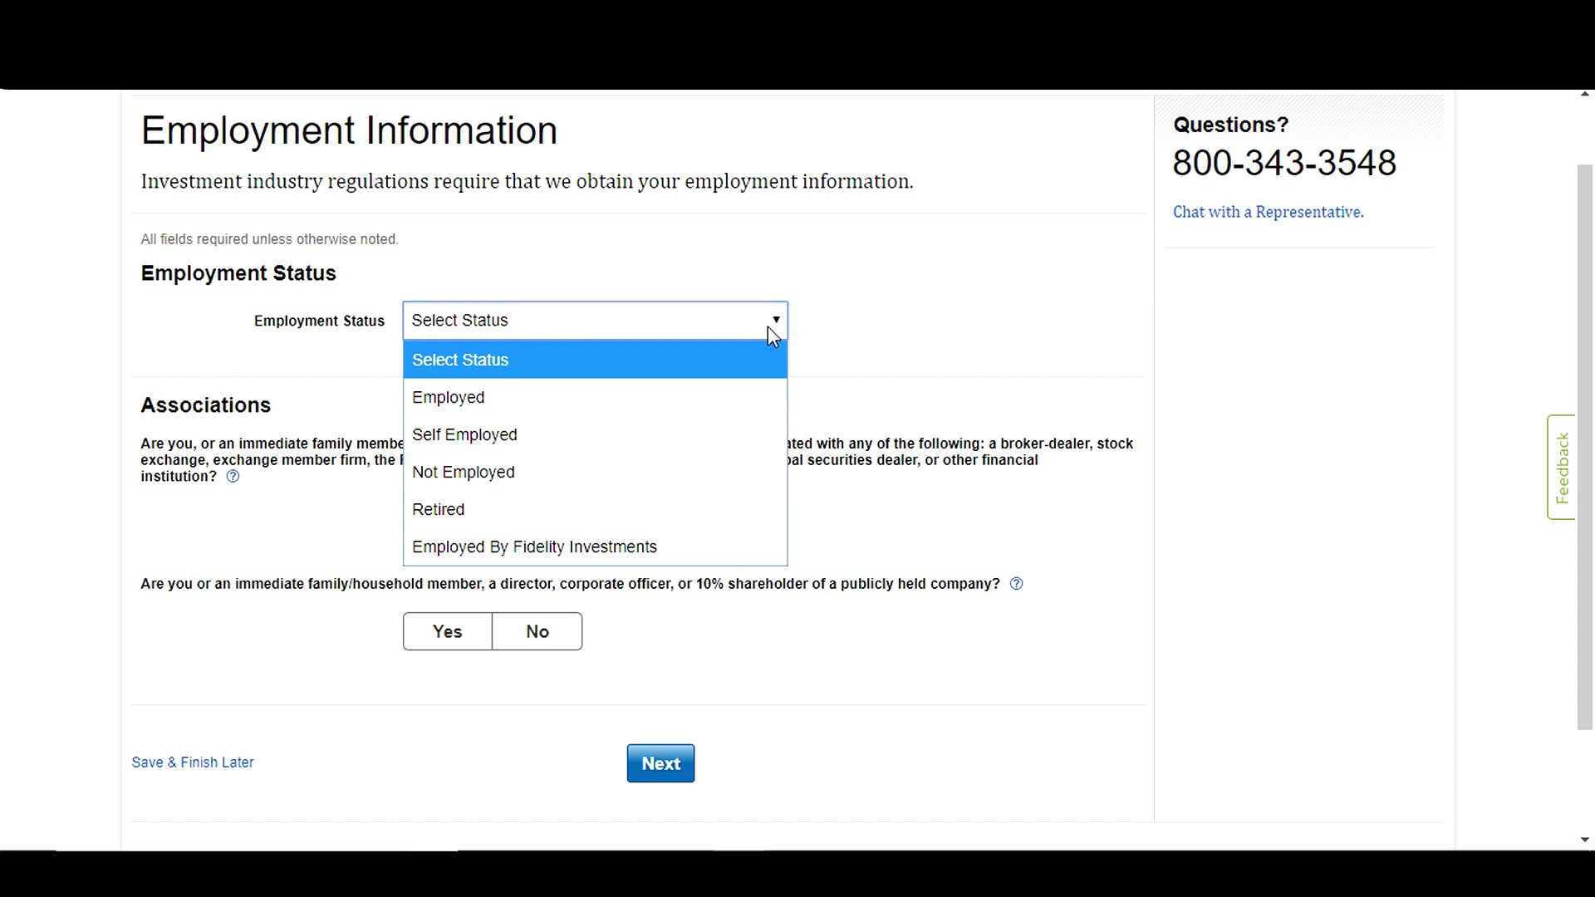
Set the employment status to Employed, enter occupation Attorney at ABC Corp with the employer's address, answer No to both association questions, and continue.
click(711, 392)
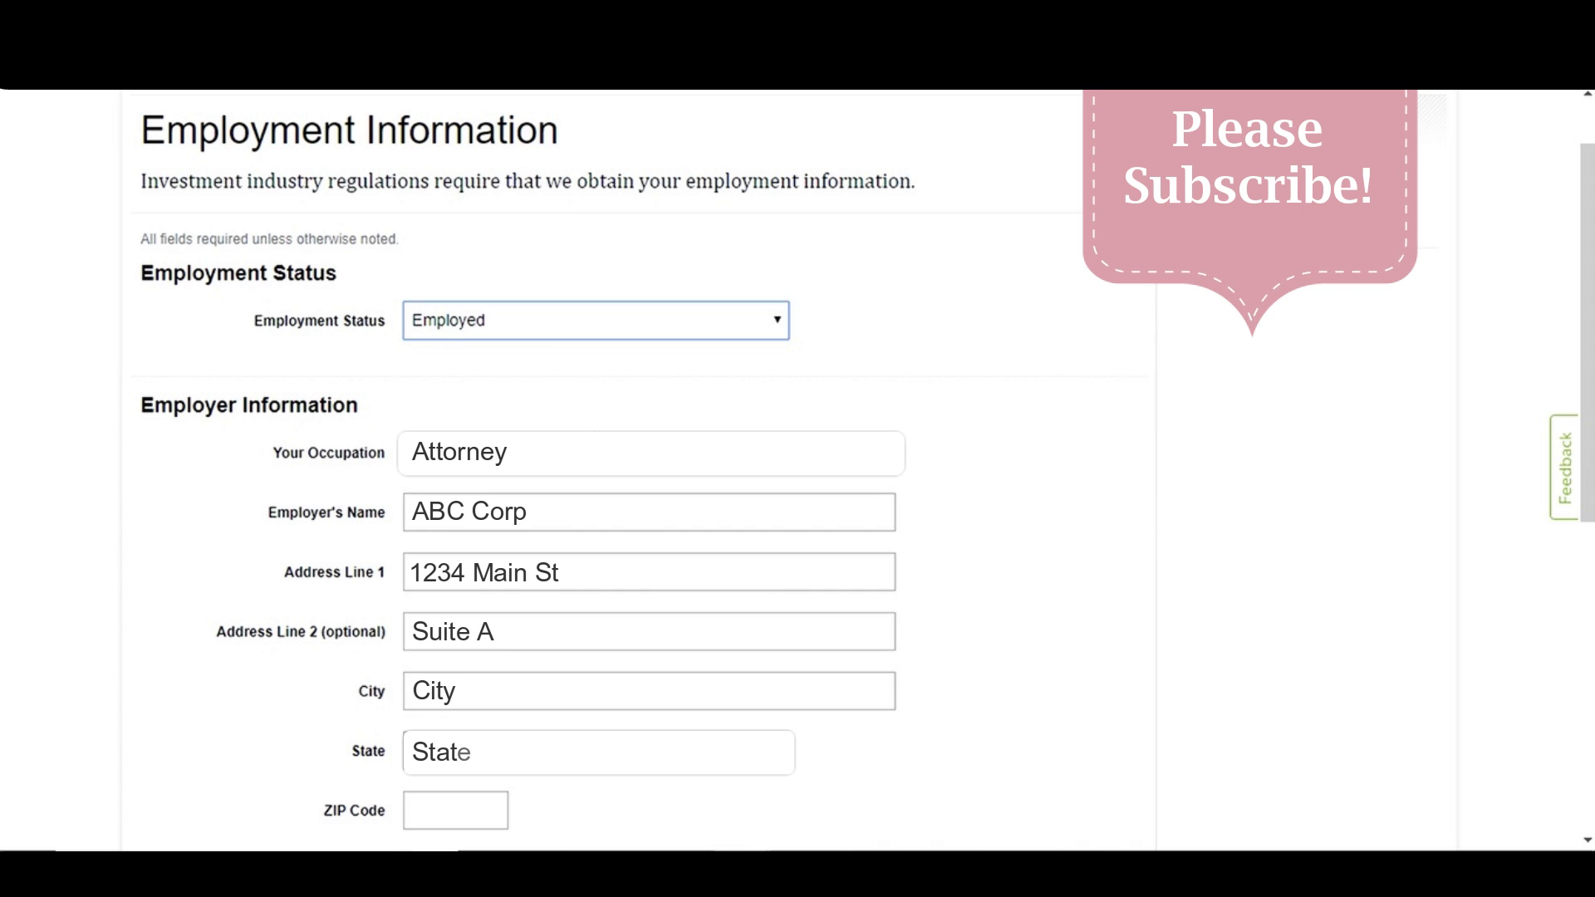
text(5)
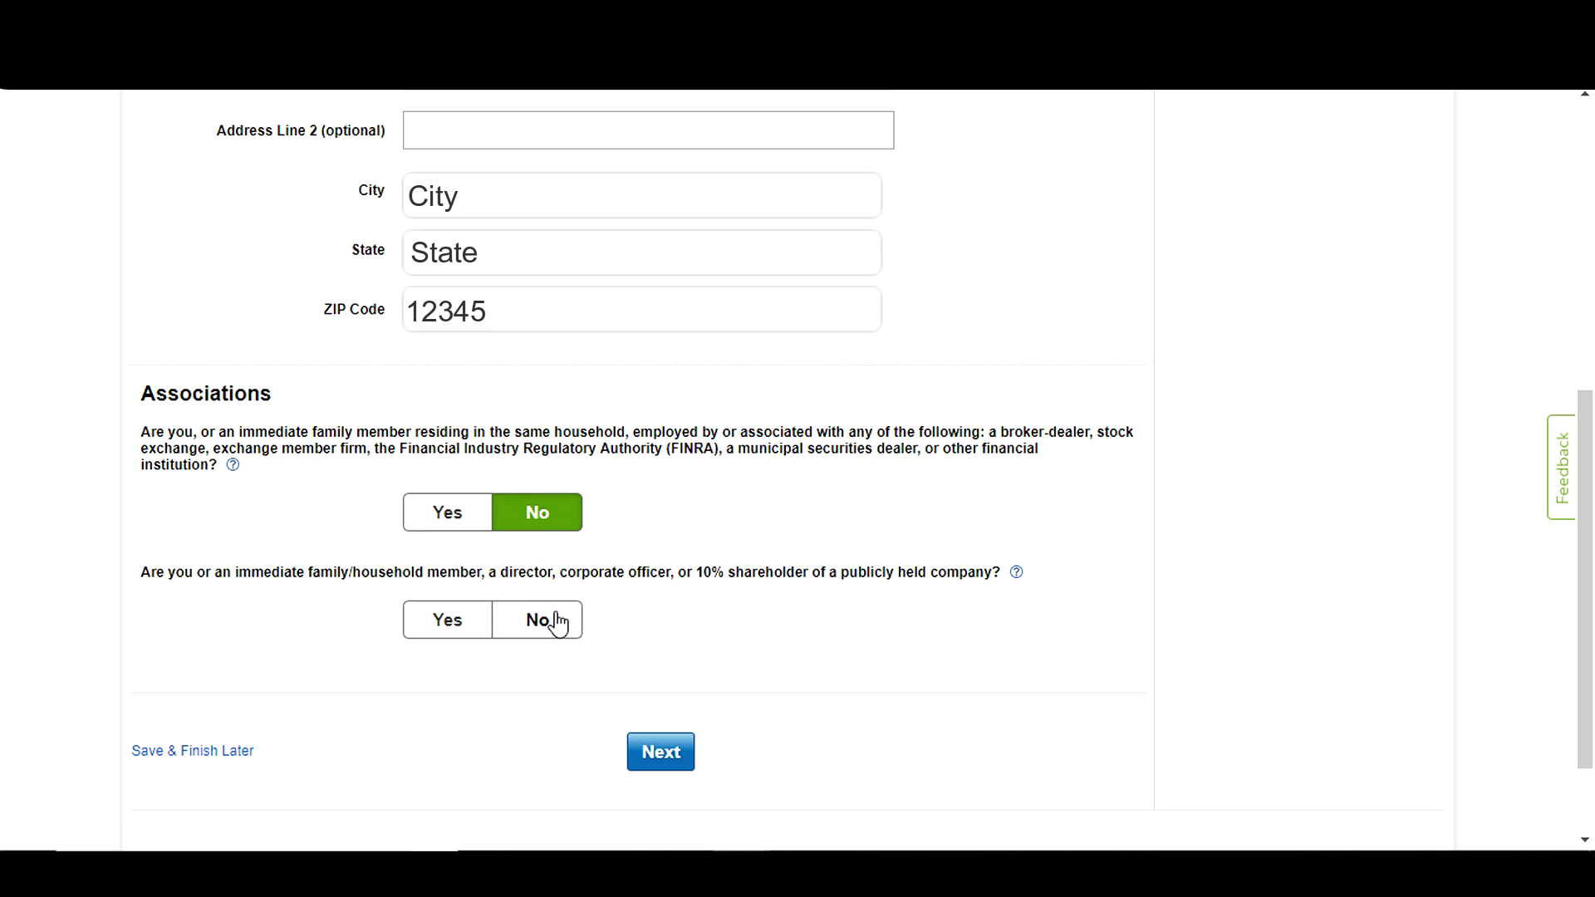
click(550, 621)
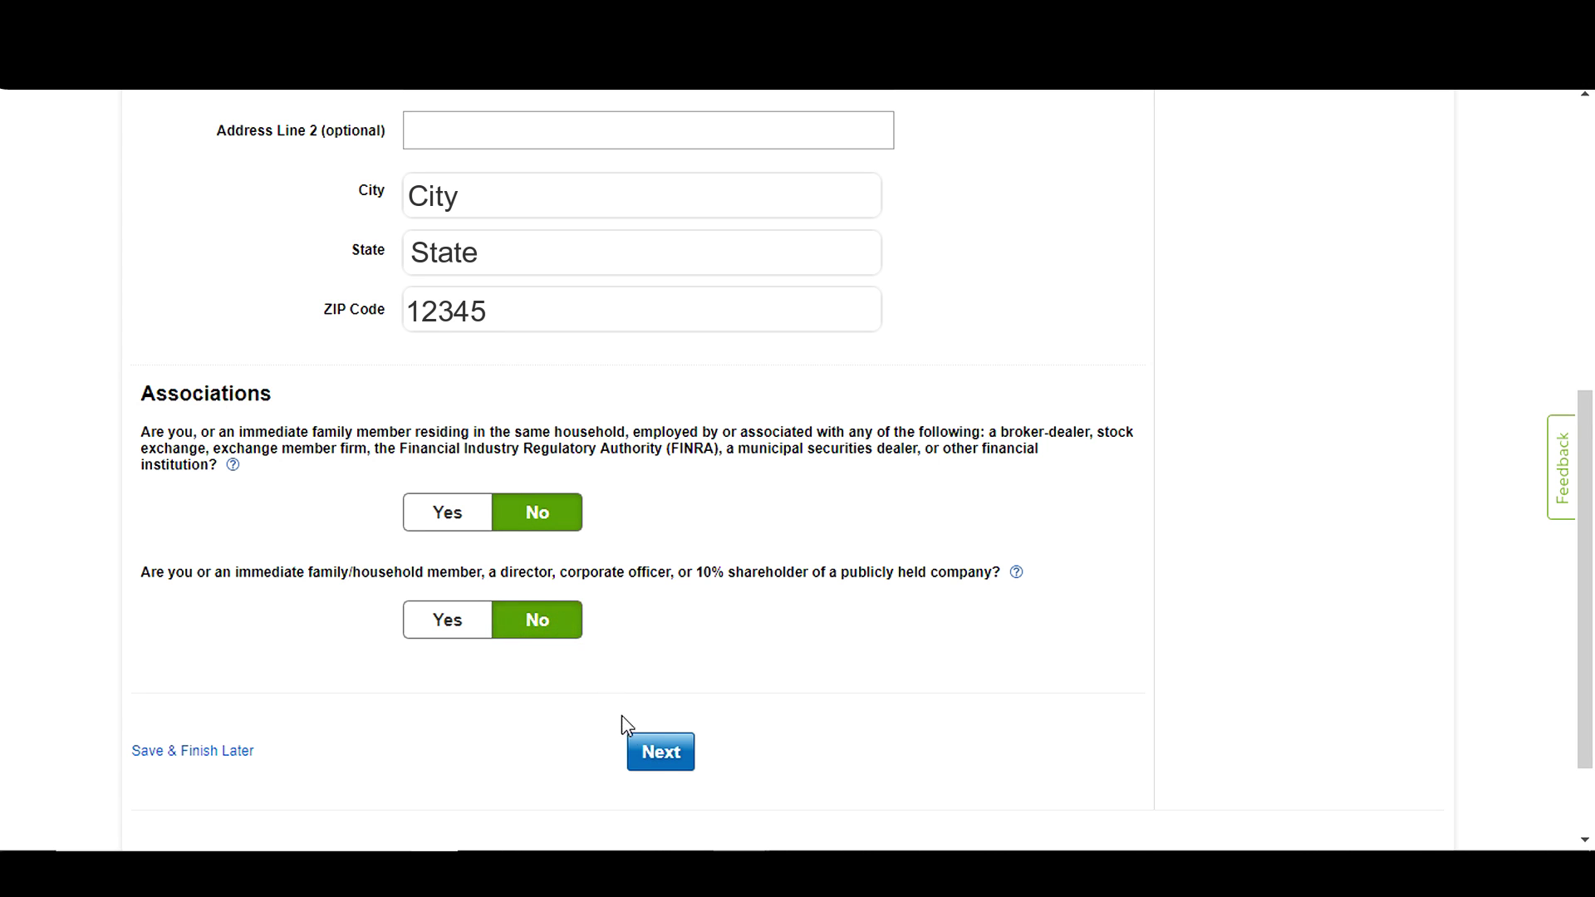
click(658, 771)
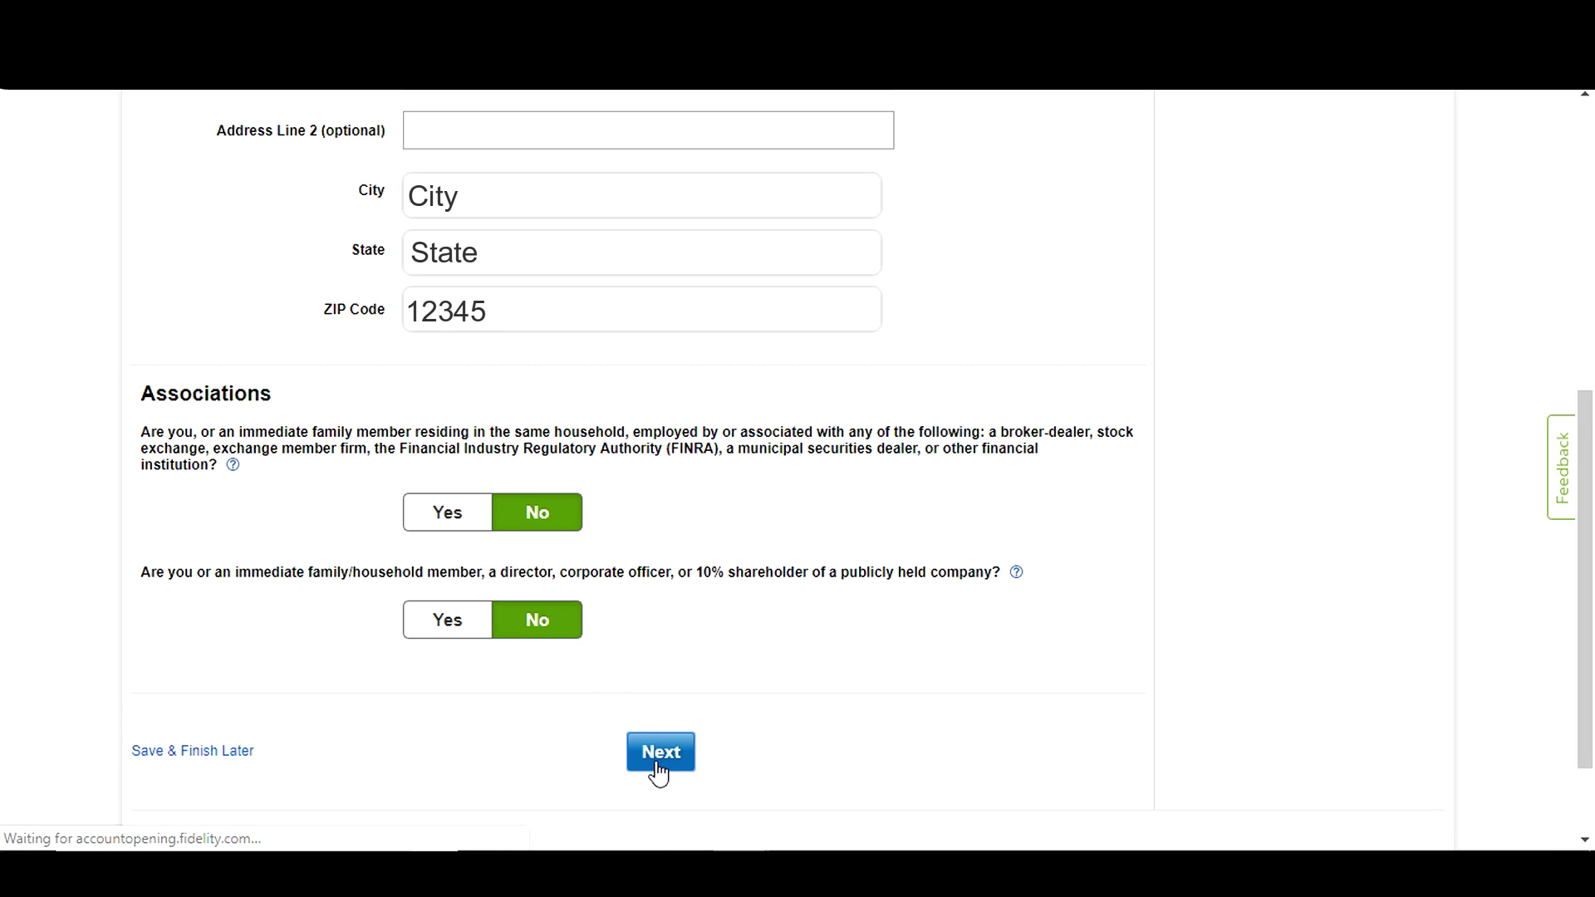
Keep electronic documents and the Fidelity Viewpoints subscription set to Yes in the account settings, and confirm the application information.
drag(1588, 590, 1572, 660)
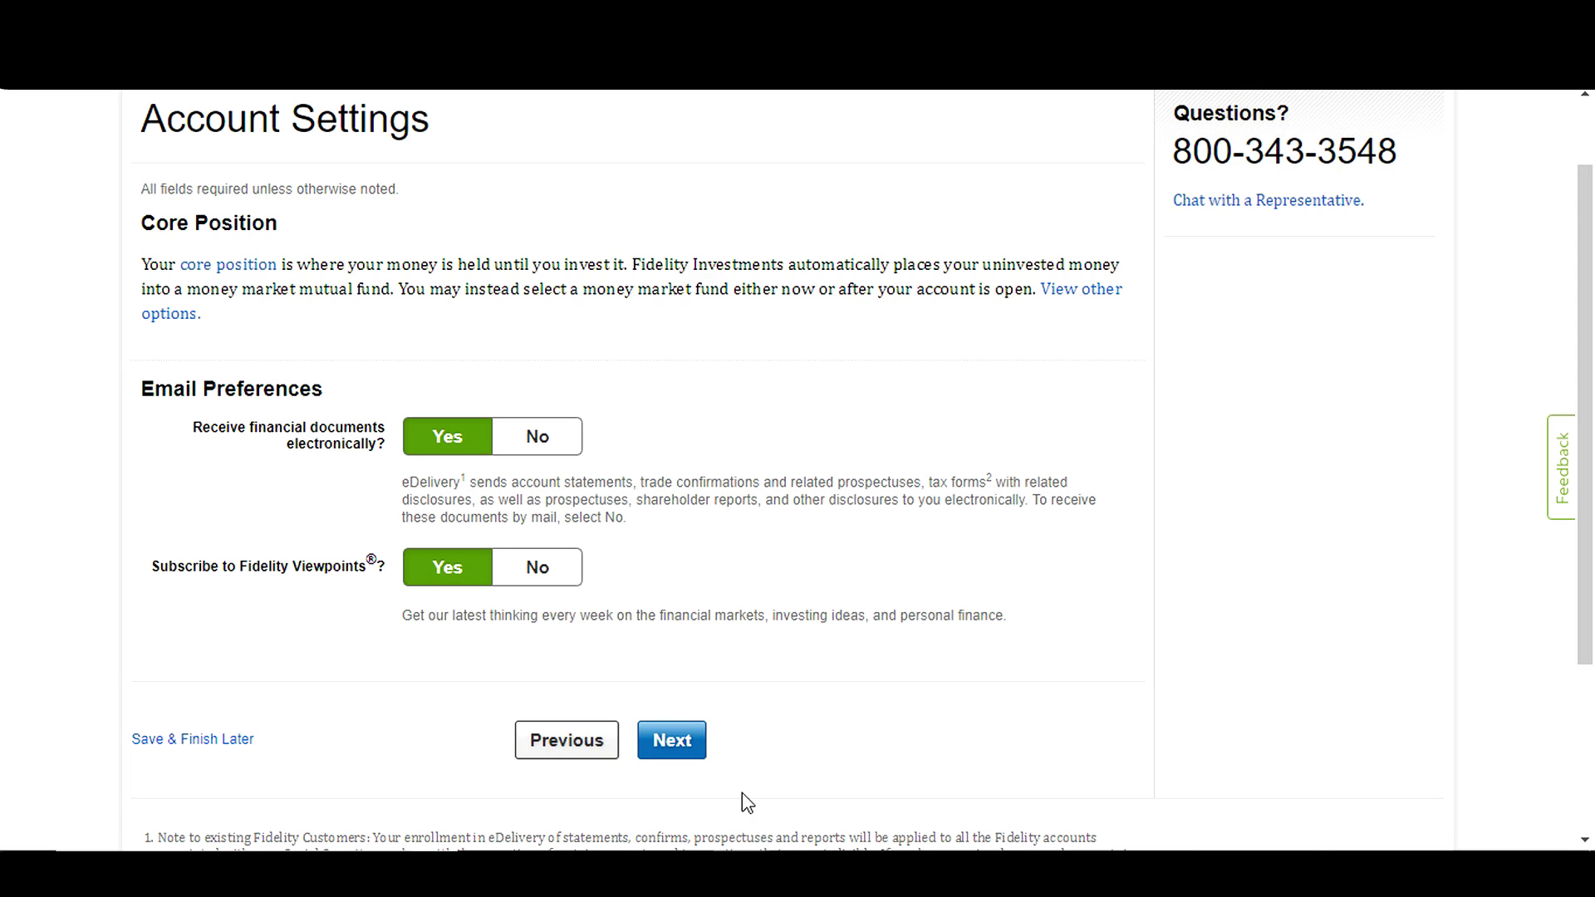
click(679, 761)
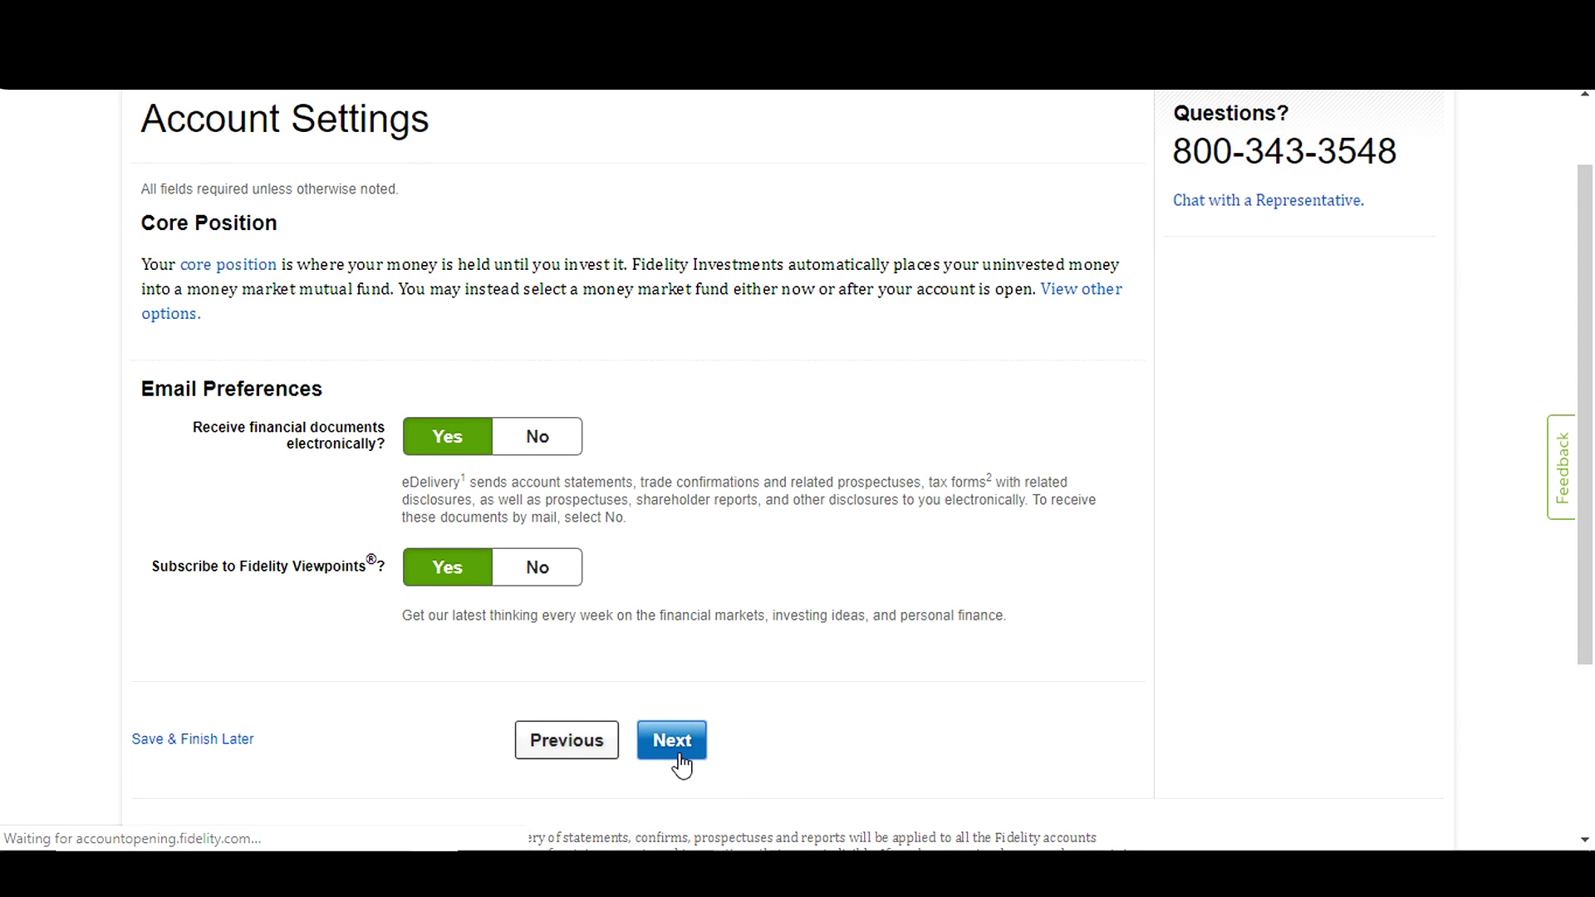
drag(1587, 449, 1587, 748)
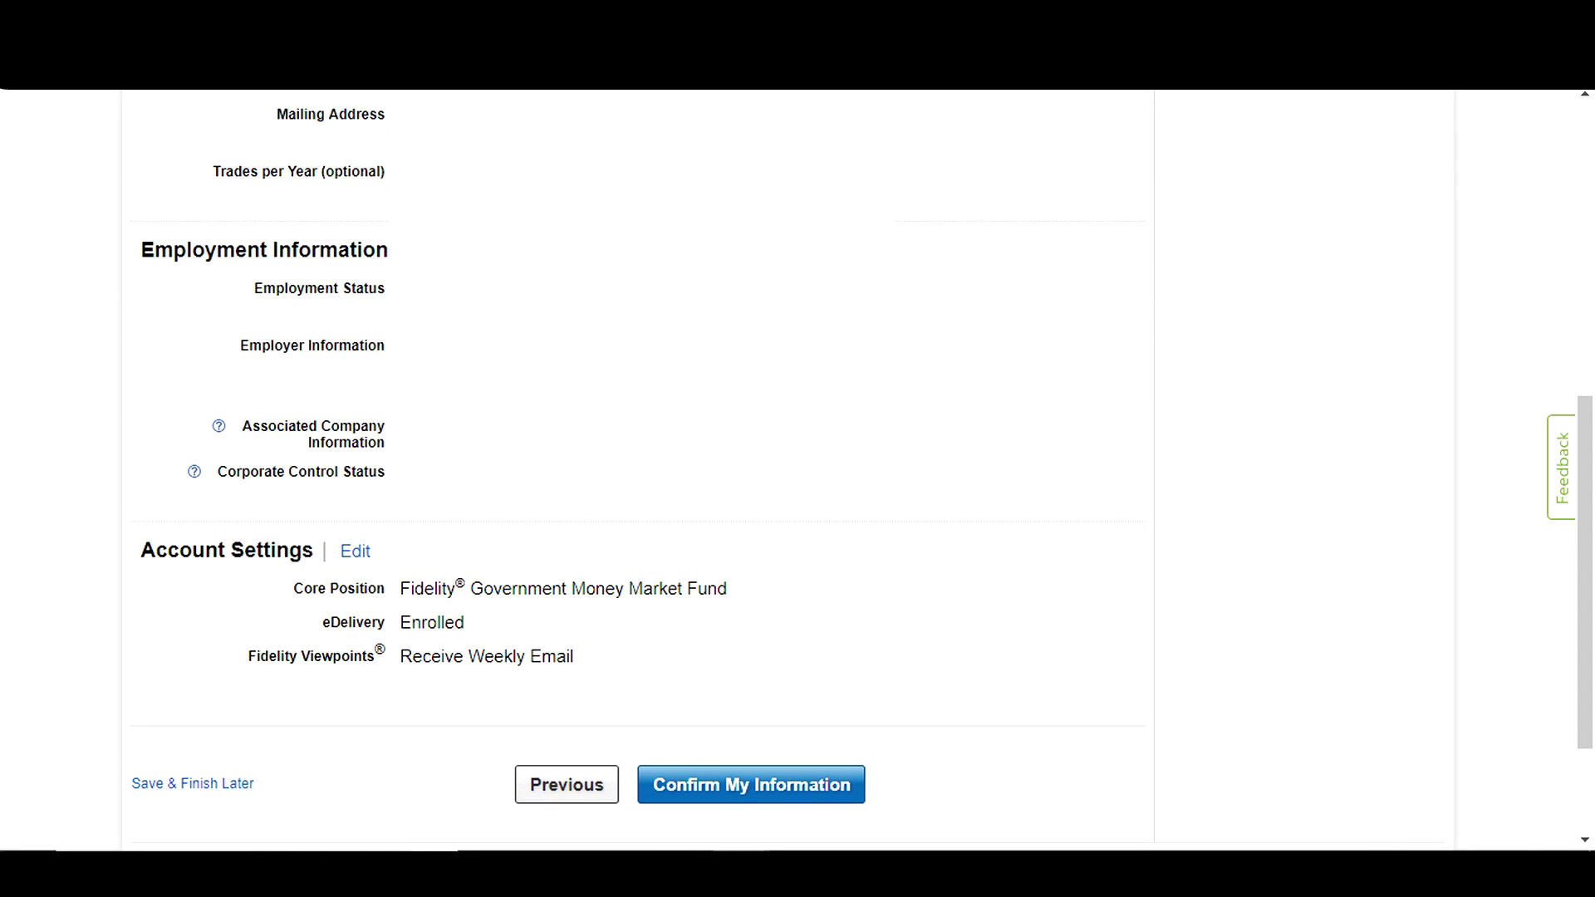
click(784, 796)
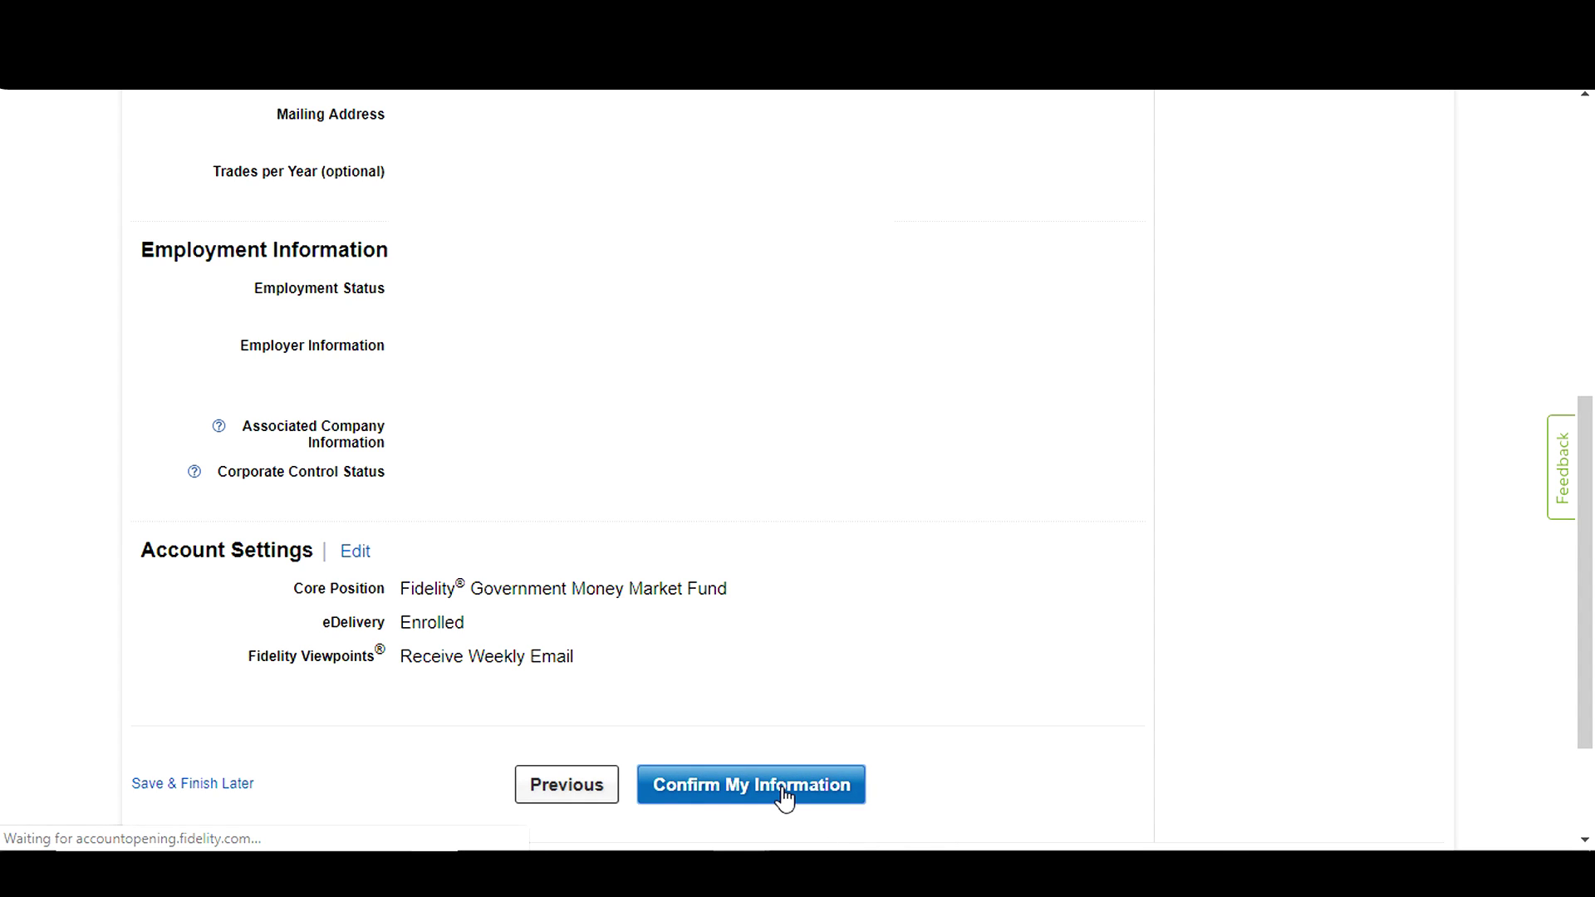
Agree to electronic delivery of the account documents, leave the backup withholding box unchecked, and open the account.
drag(1586, 364, 1578, 603)
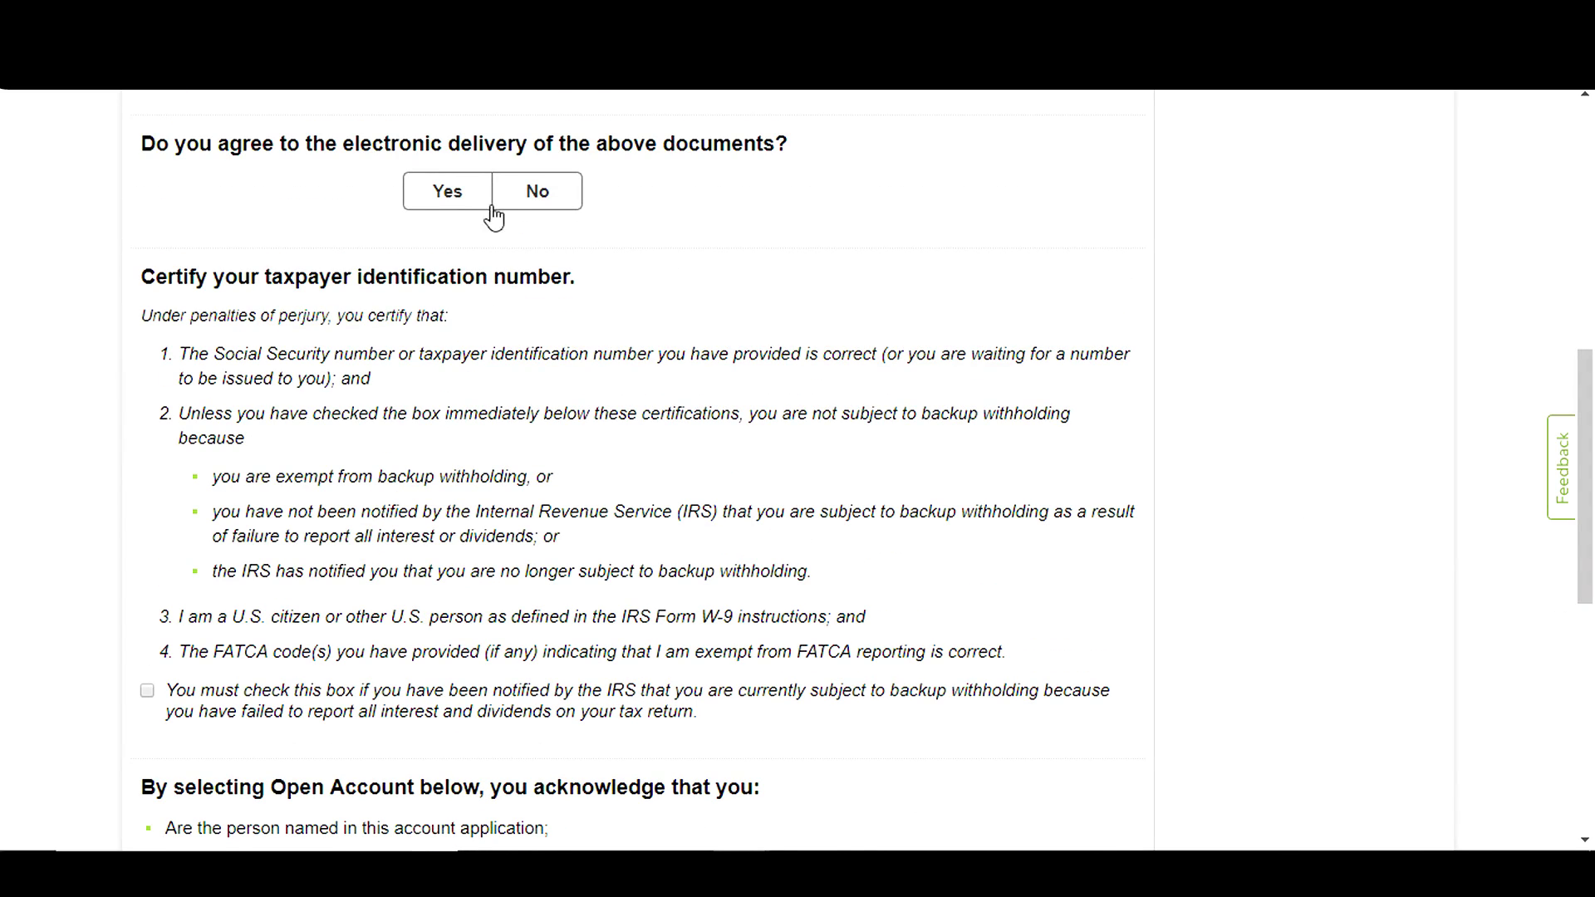
click(449, 202)
drag(1589, 544, 1591, 729)
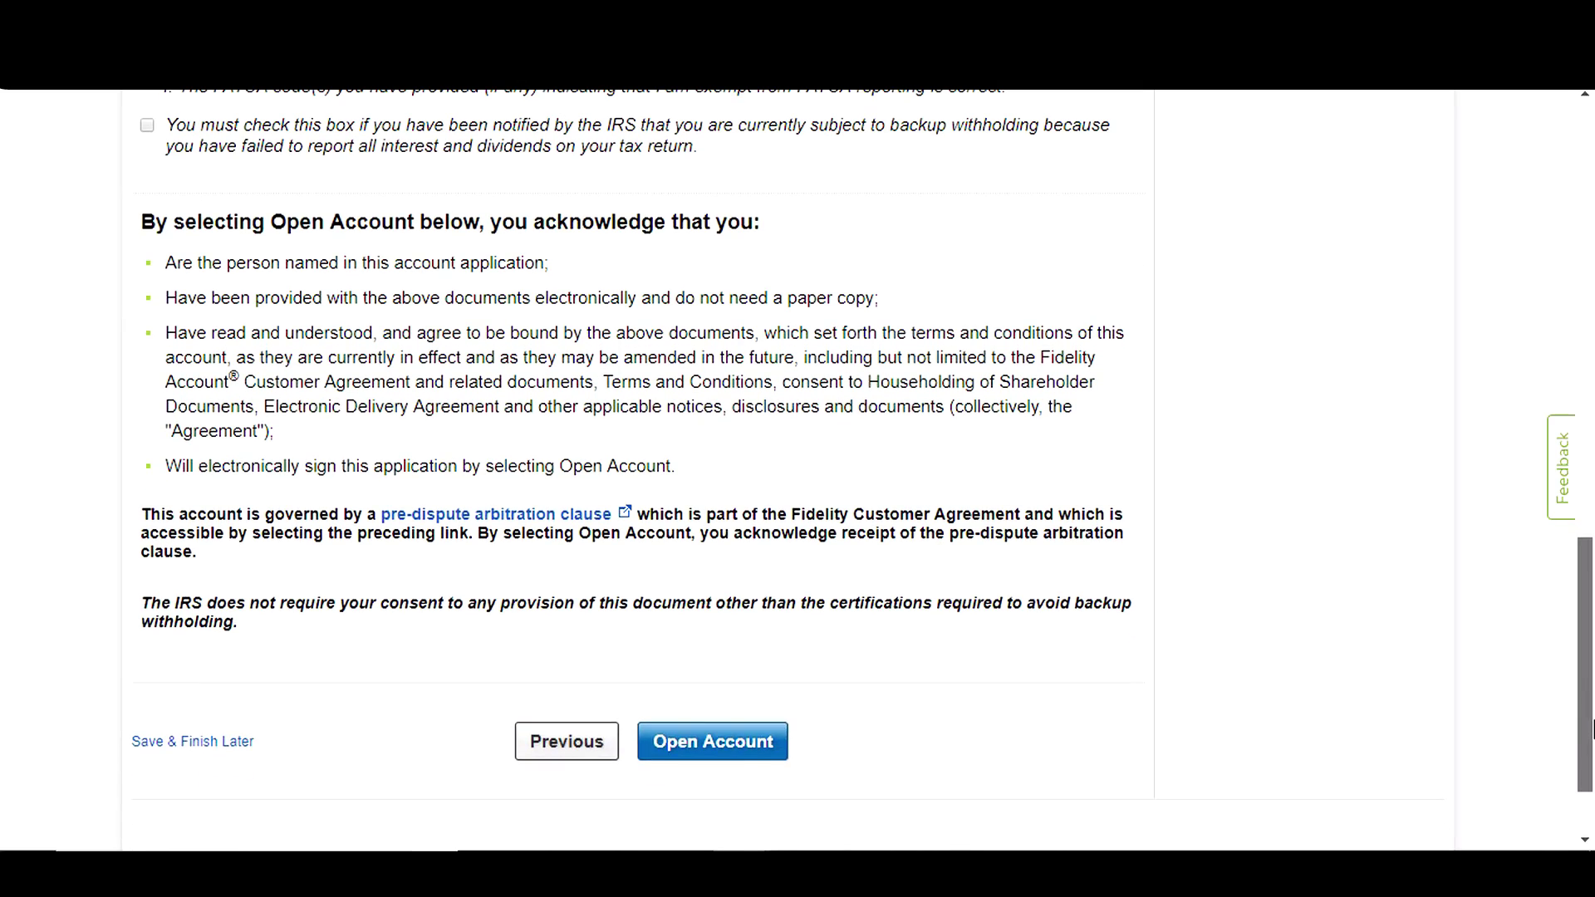
click(726, 758)
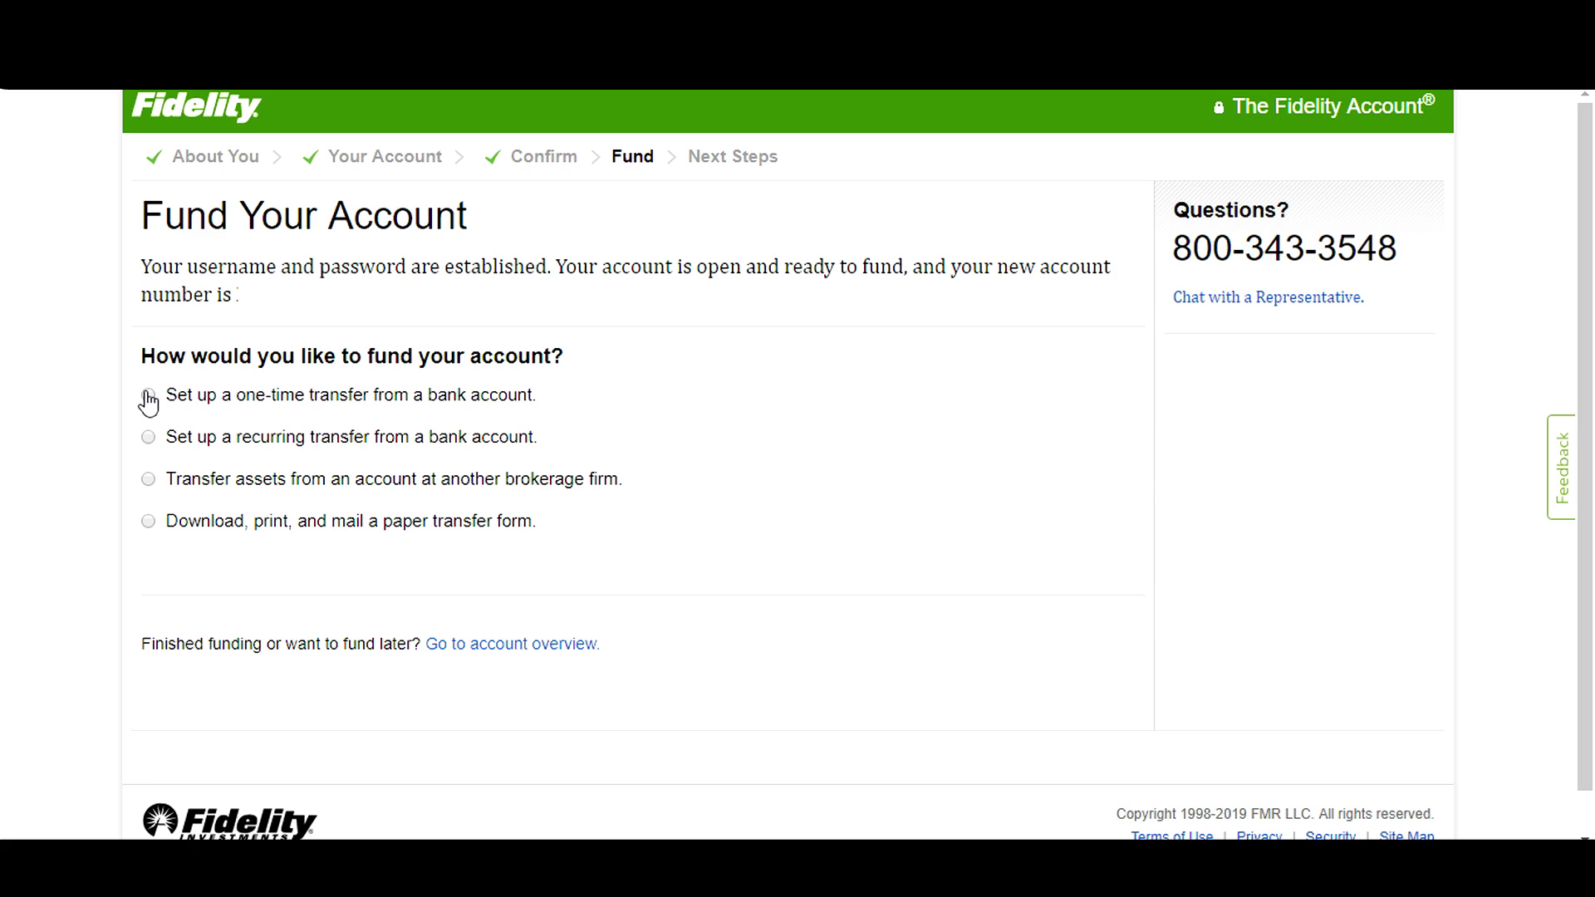
Choose a recurring transfer from a bank account as the way to fund the new account.
click(148, 395)
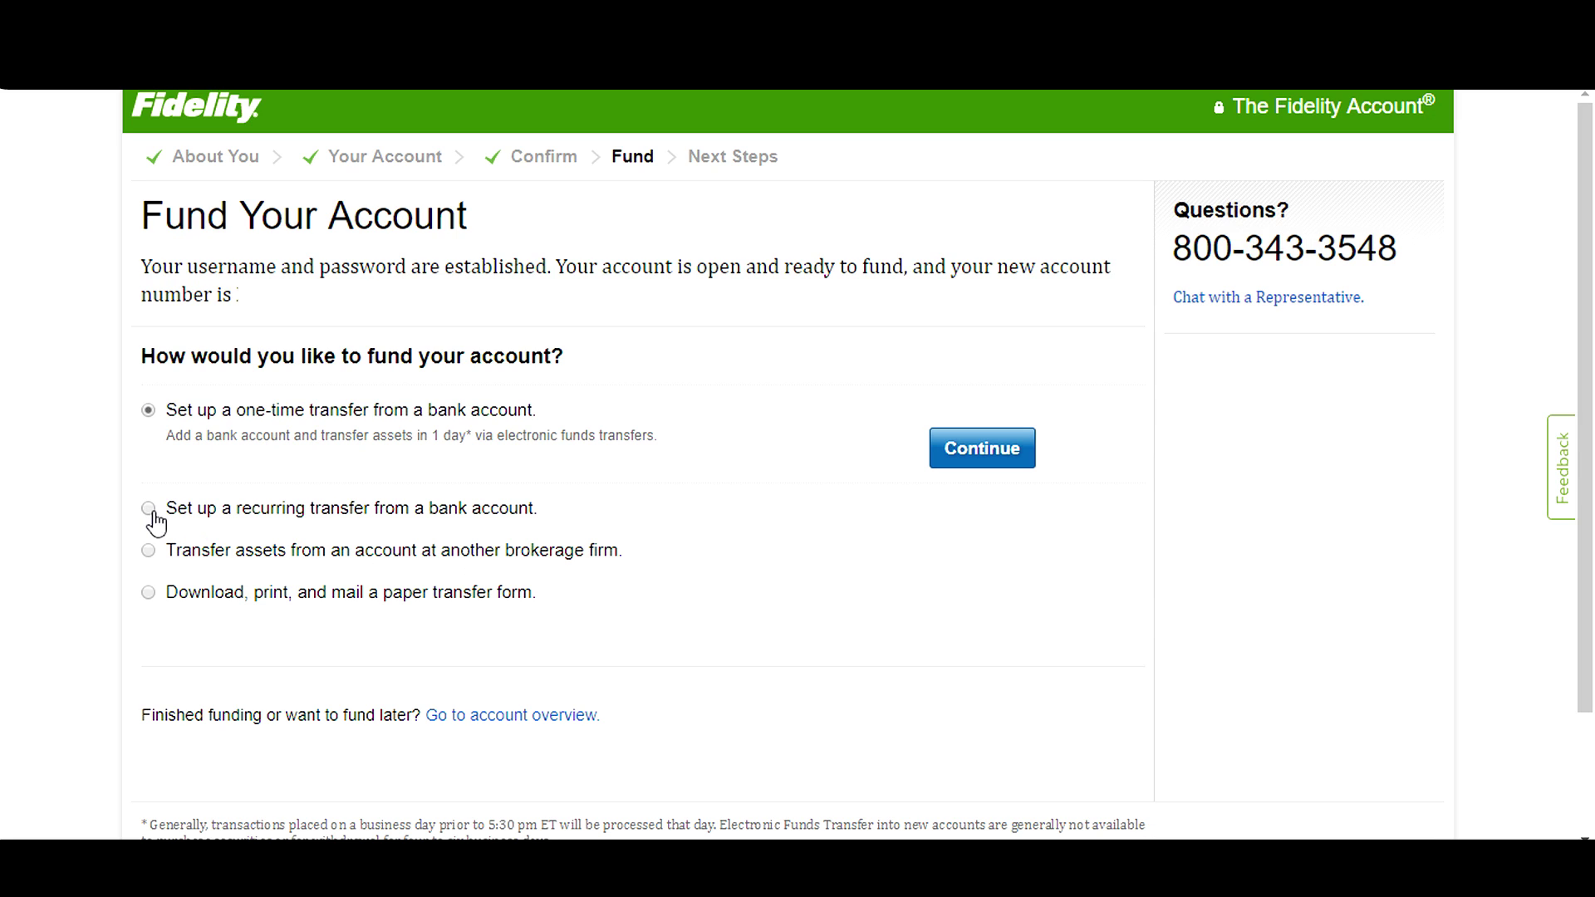
click(148, 508)
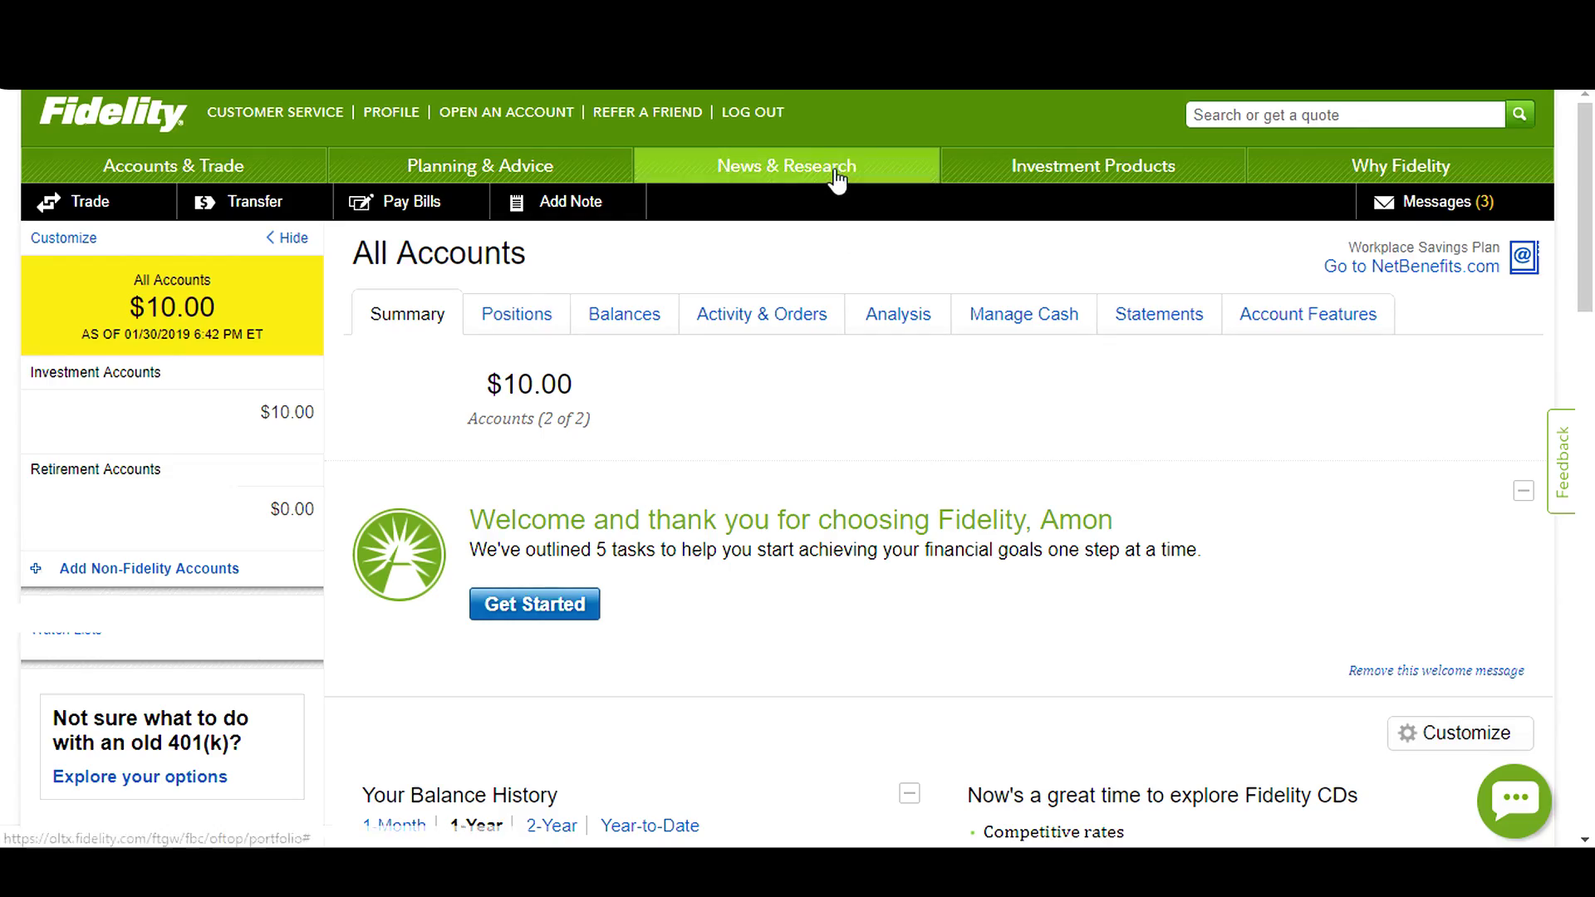
Open the mutual funds research page and set the fund search's asset class to U.S. Equity.
mouse_move(838, 179)
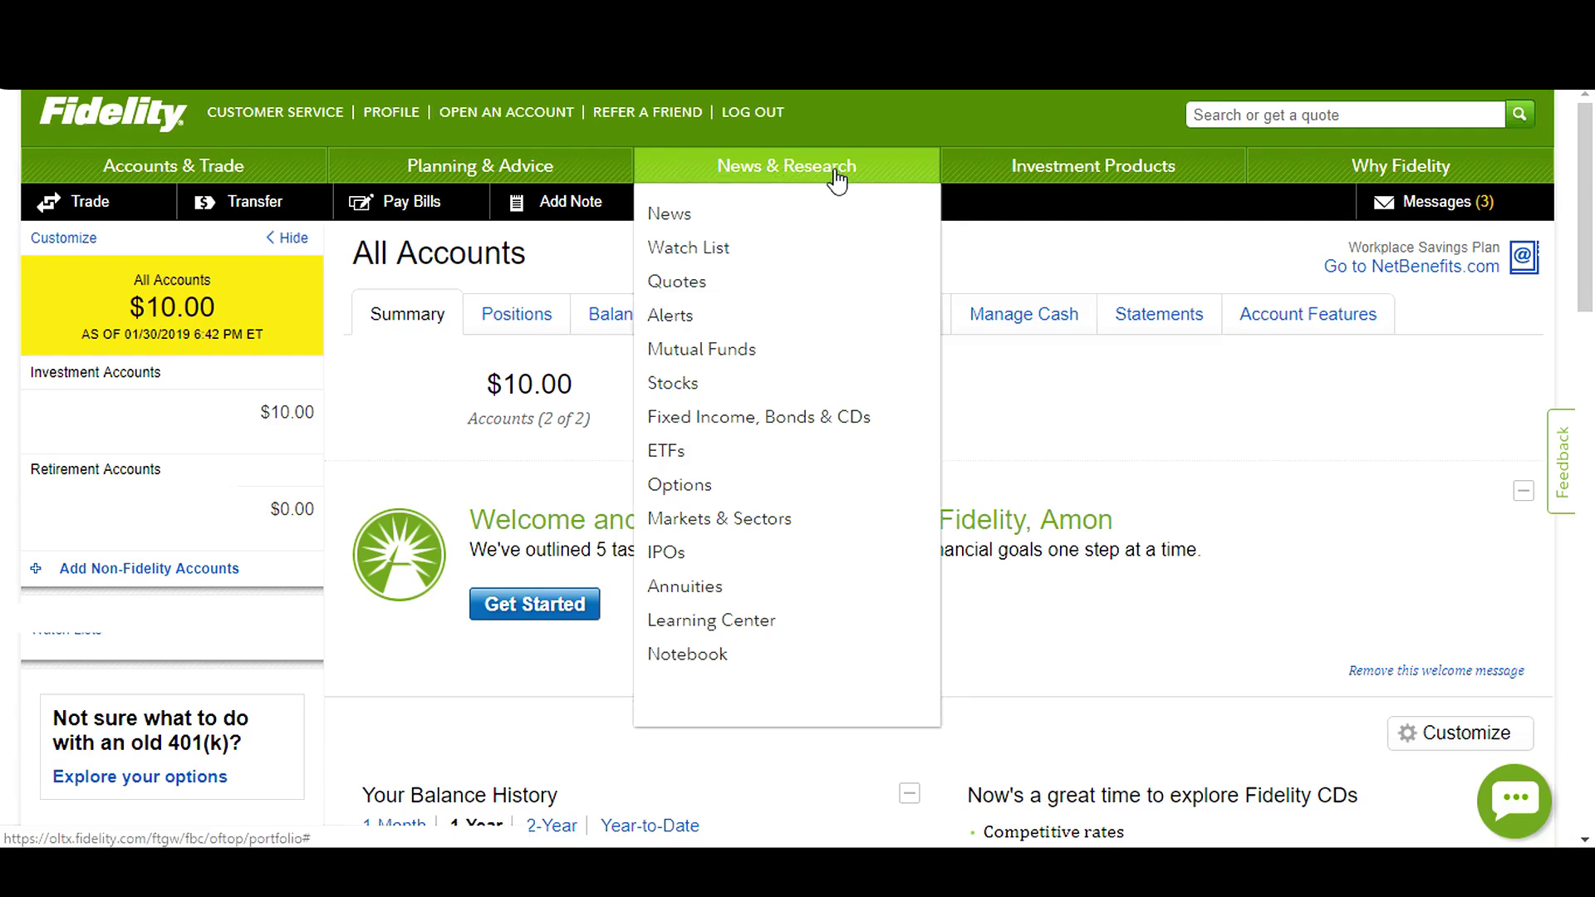
click(727, 353)
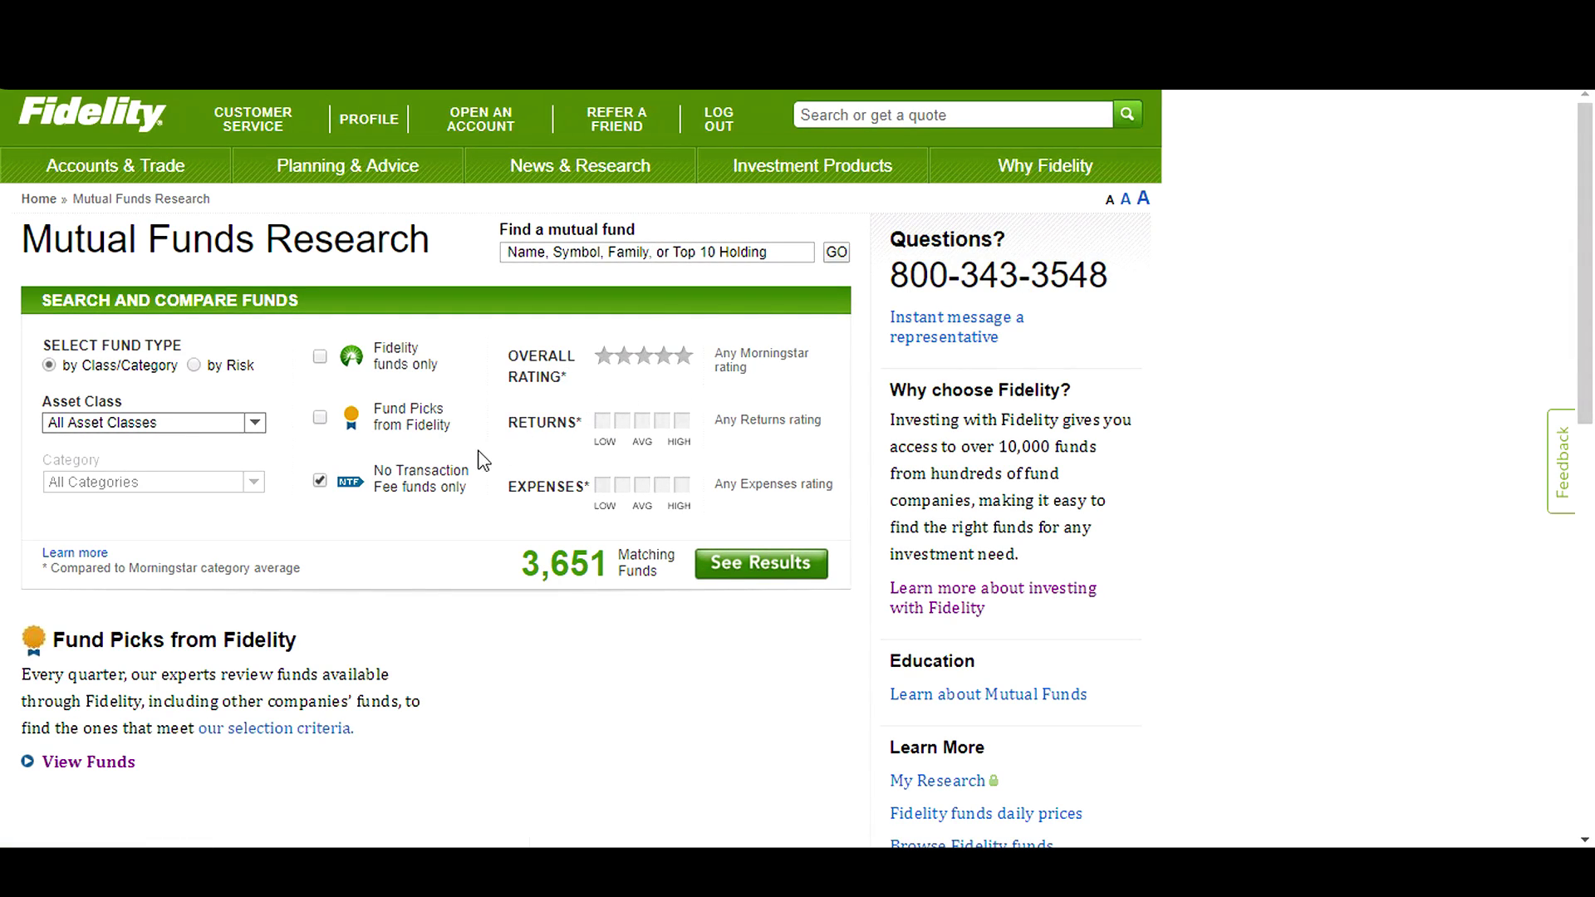
click(254, 424)
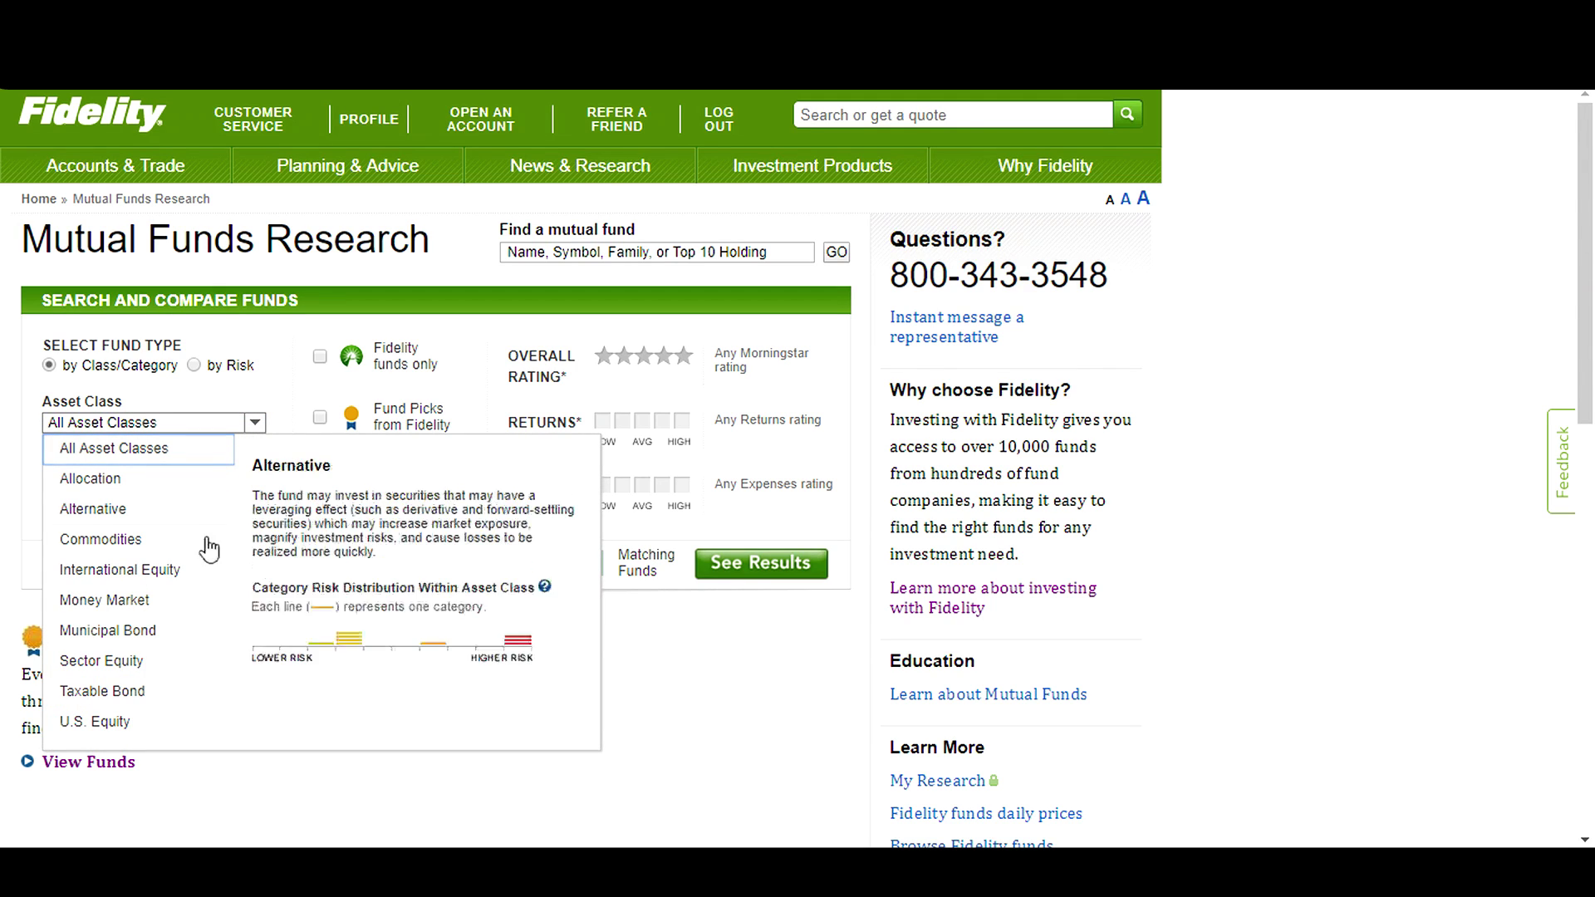
click(125, 722)
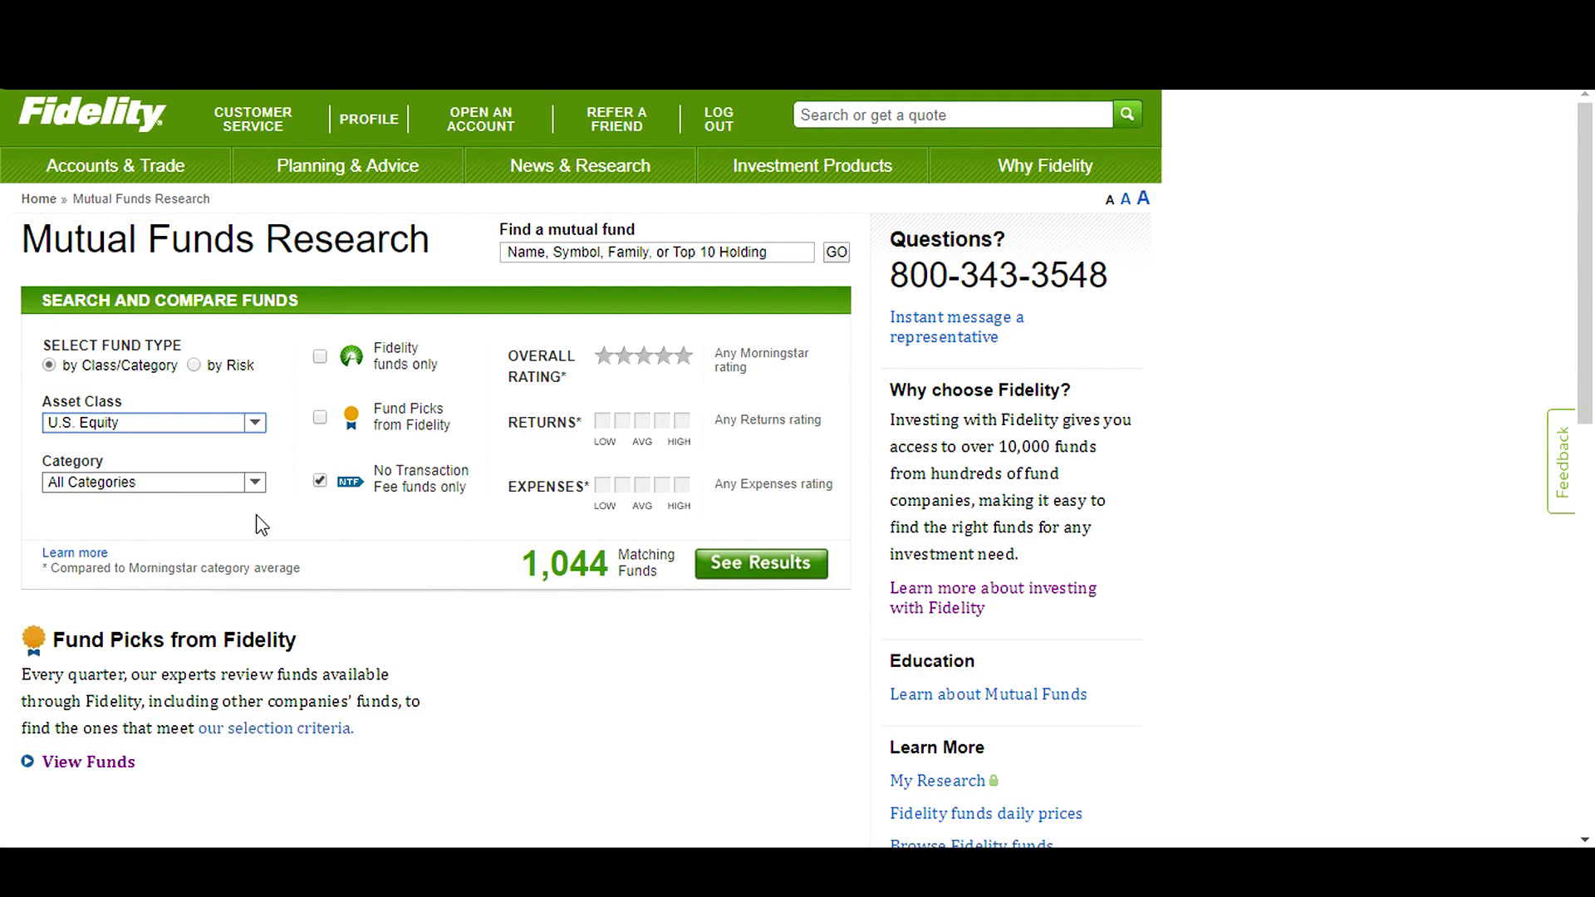
Narrow the fund search to the Large Blend category and Fidelity funds only, and show the matching funds.
click(255, 483)
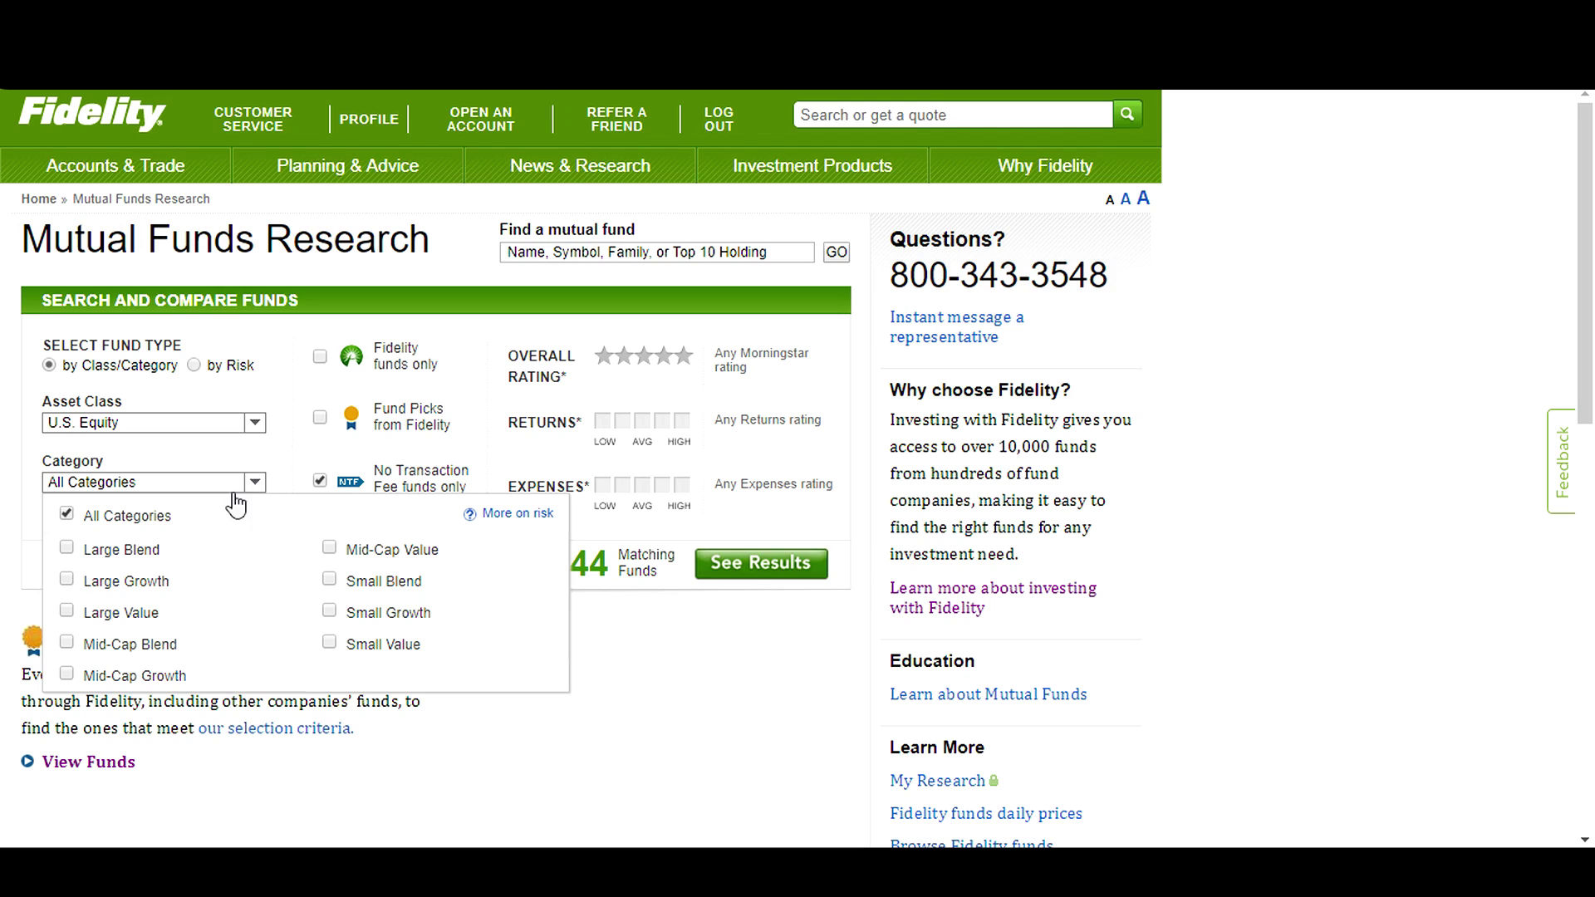
click(66, 550)
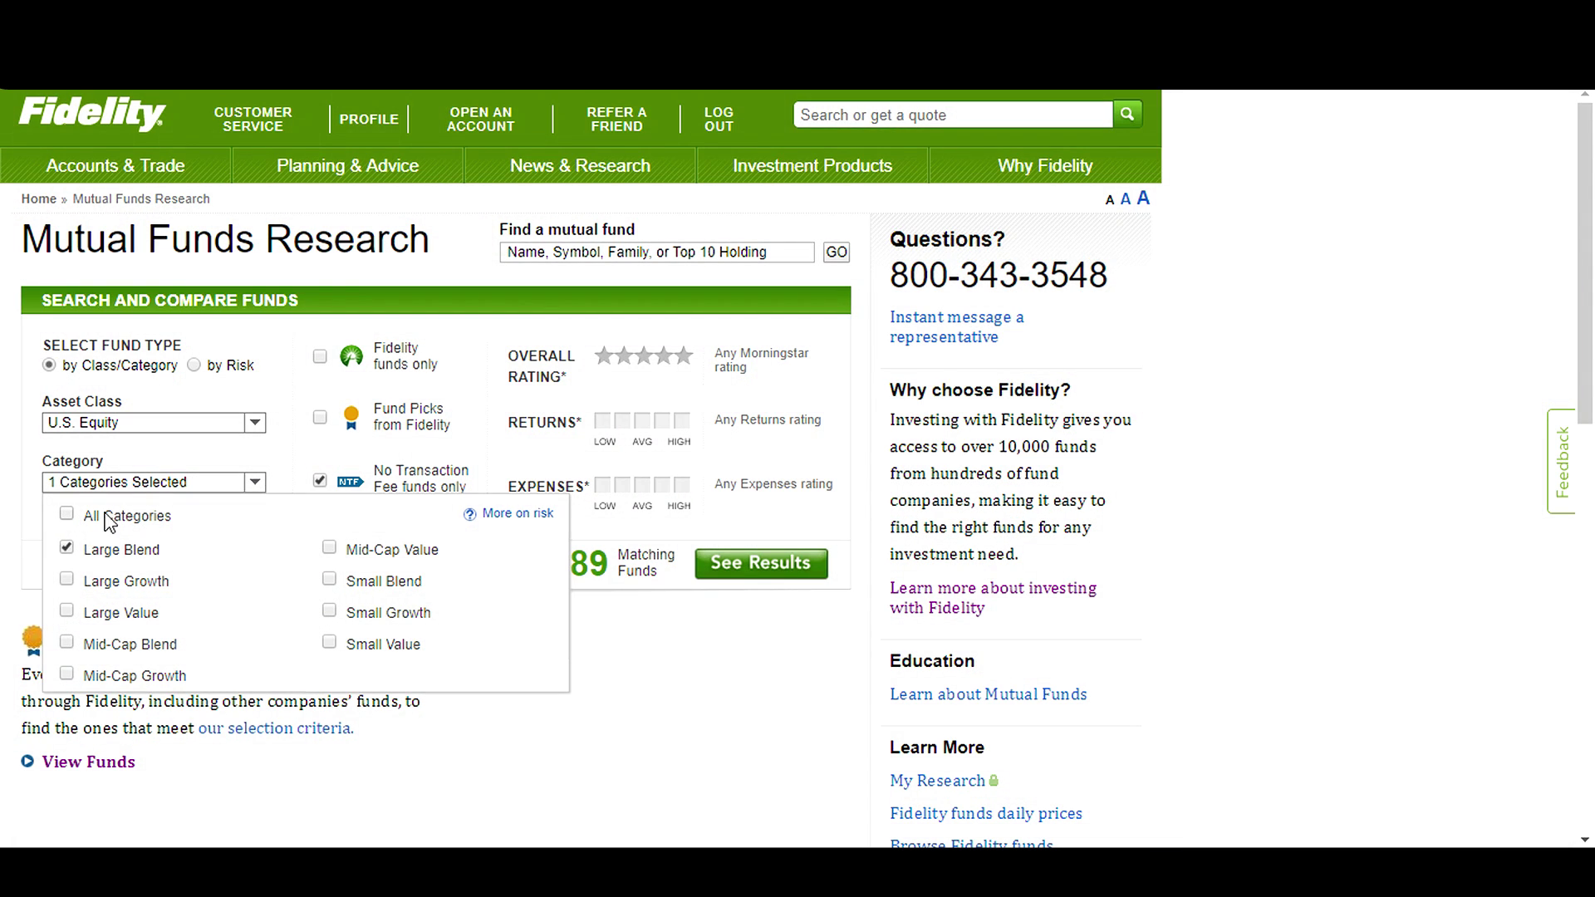
click(633, 629)
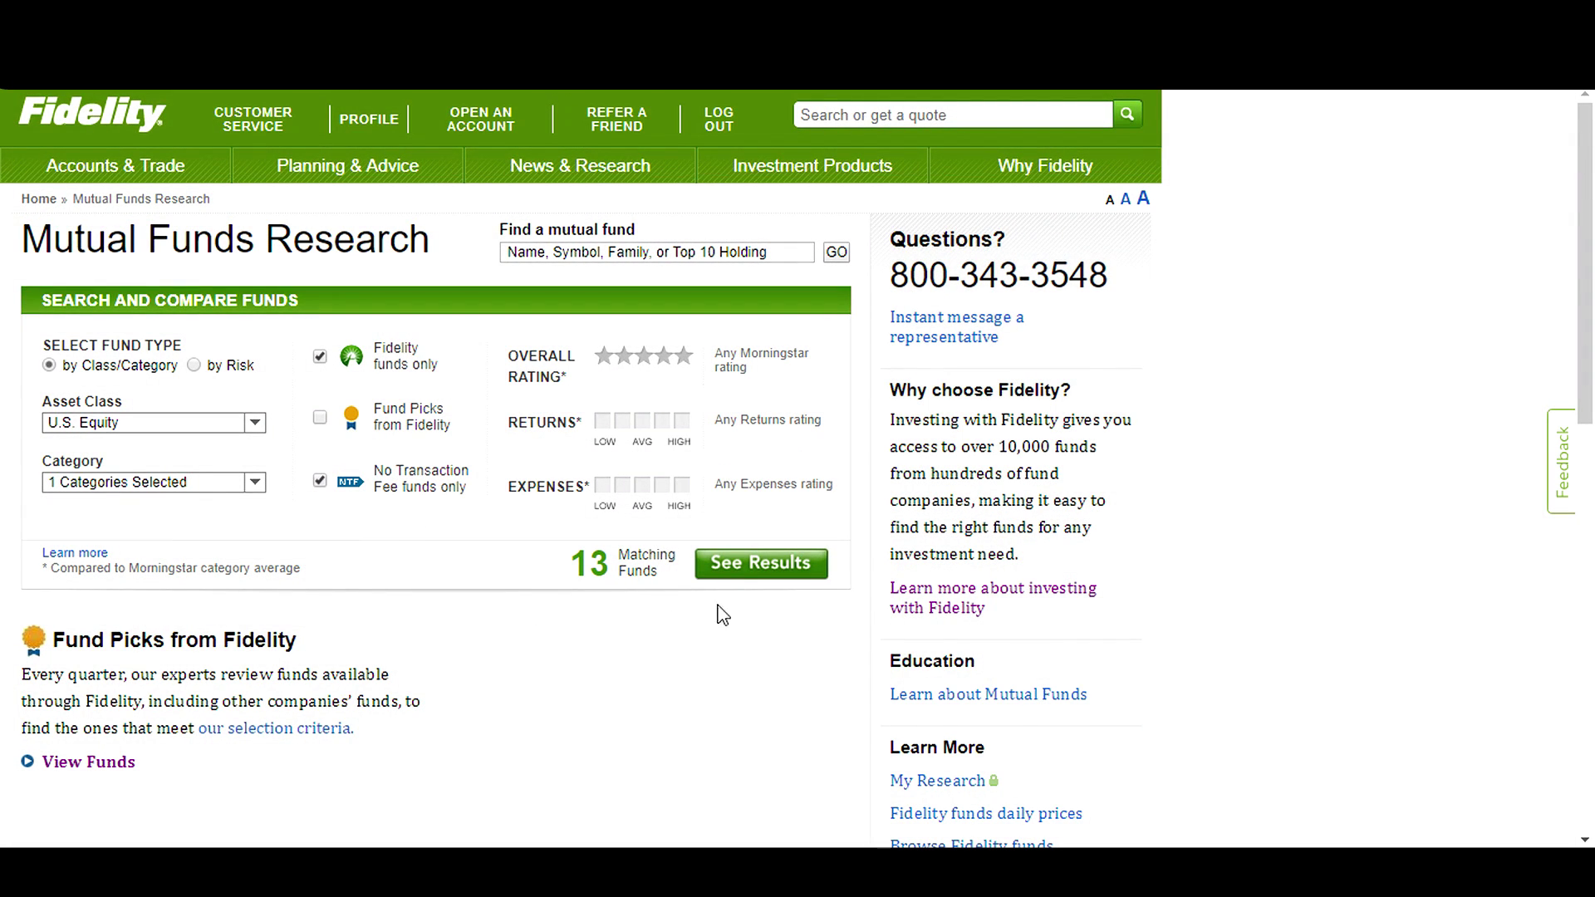
click(771, 581)
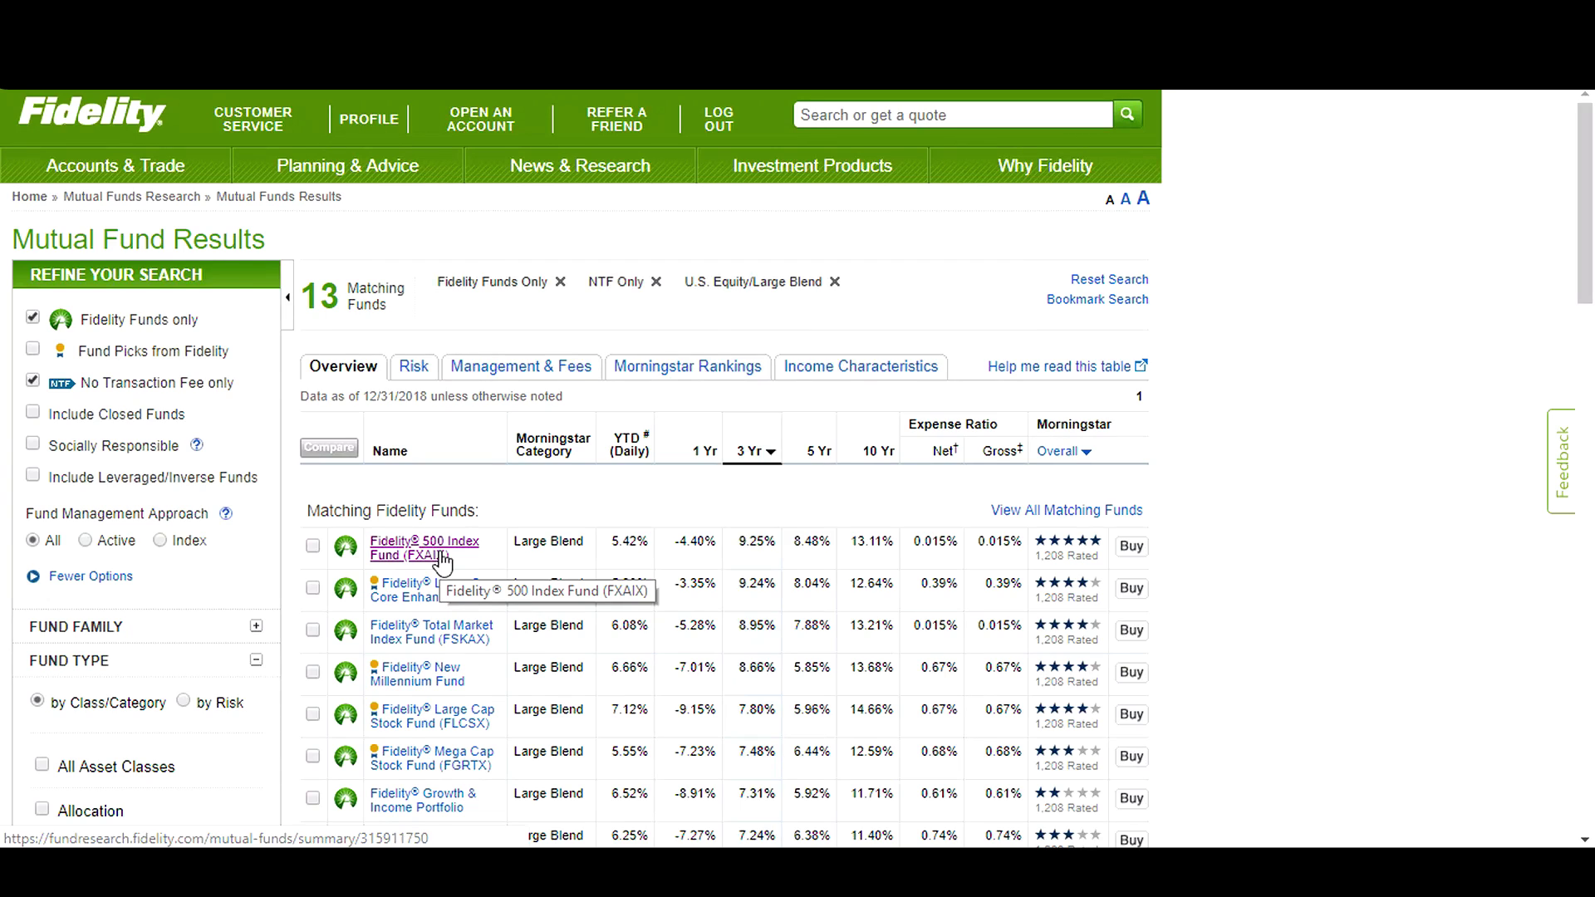
Open the Fidelity 500 Index Fund (FXAIX) page and read the definitions of its net expense ratio and turnover rate.
click(442, 562)
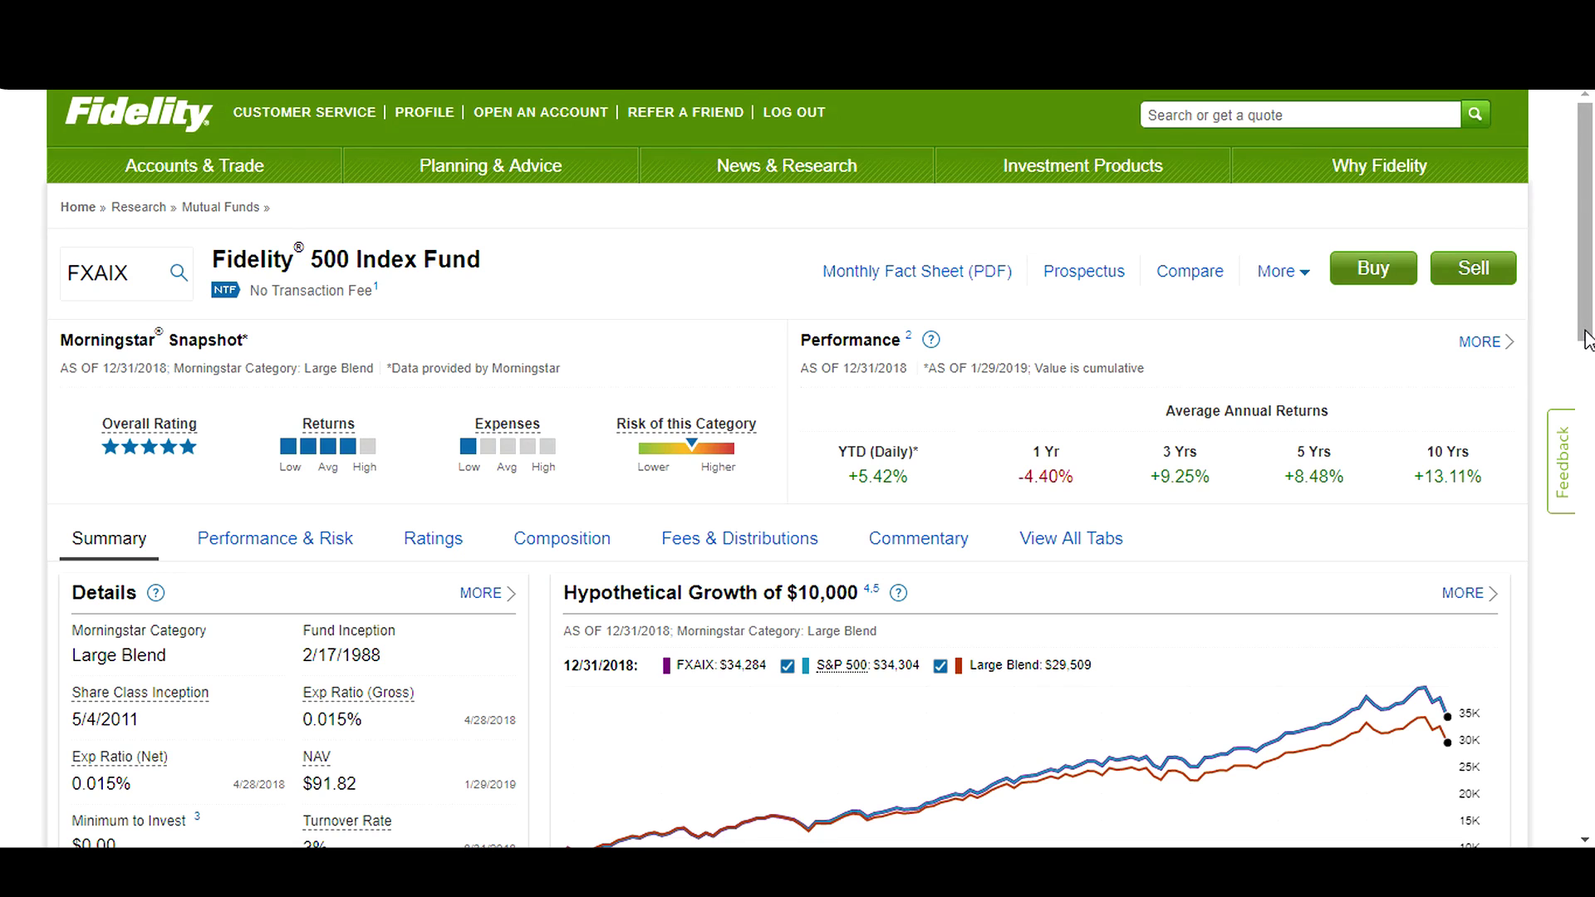
drag(1586, 333, 1559, 419)
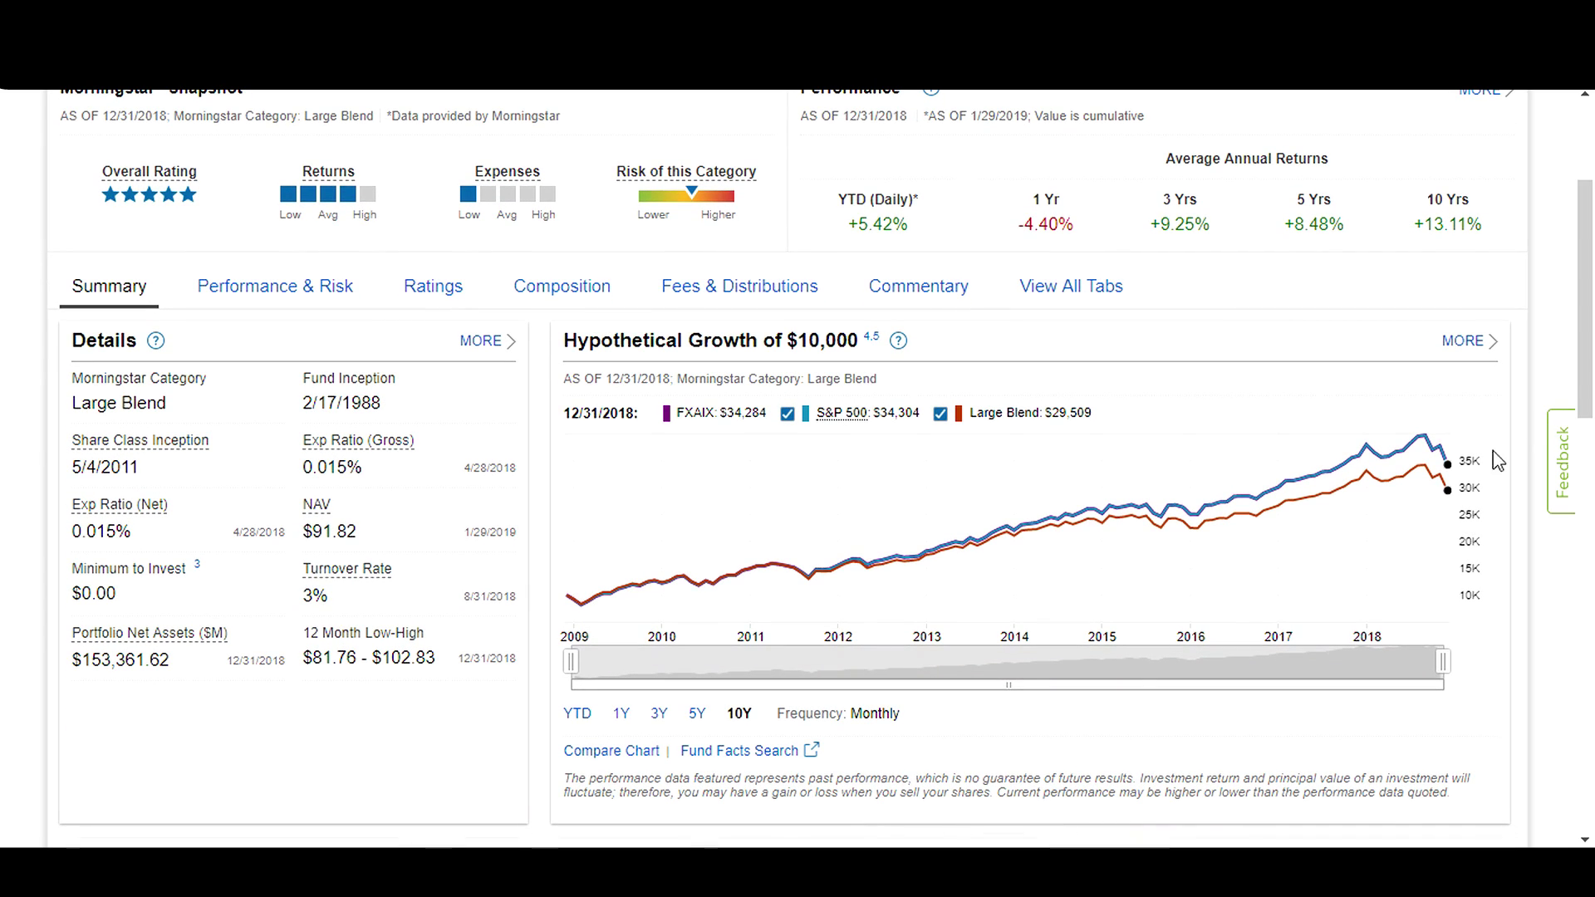
click(127, 513)
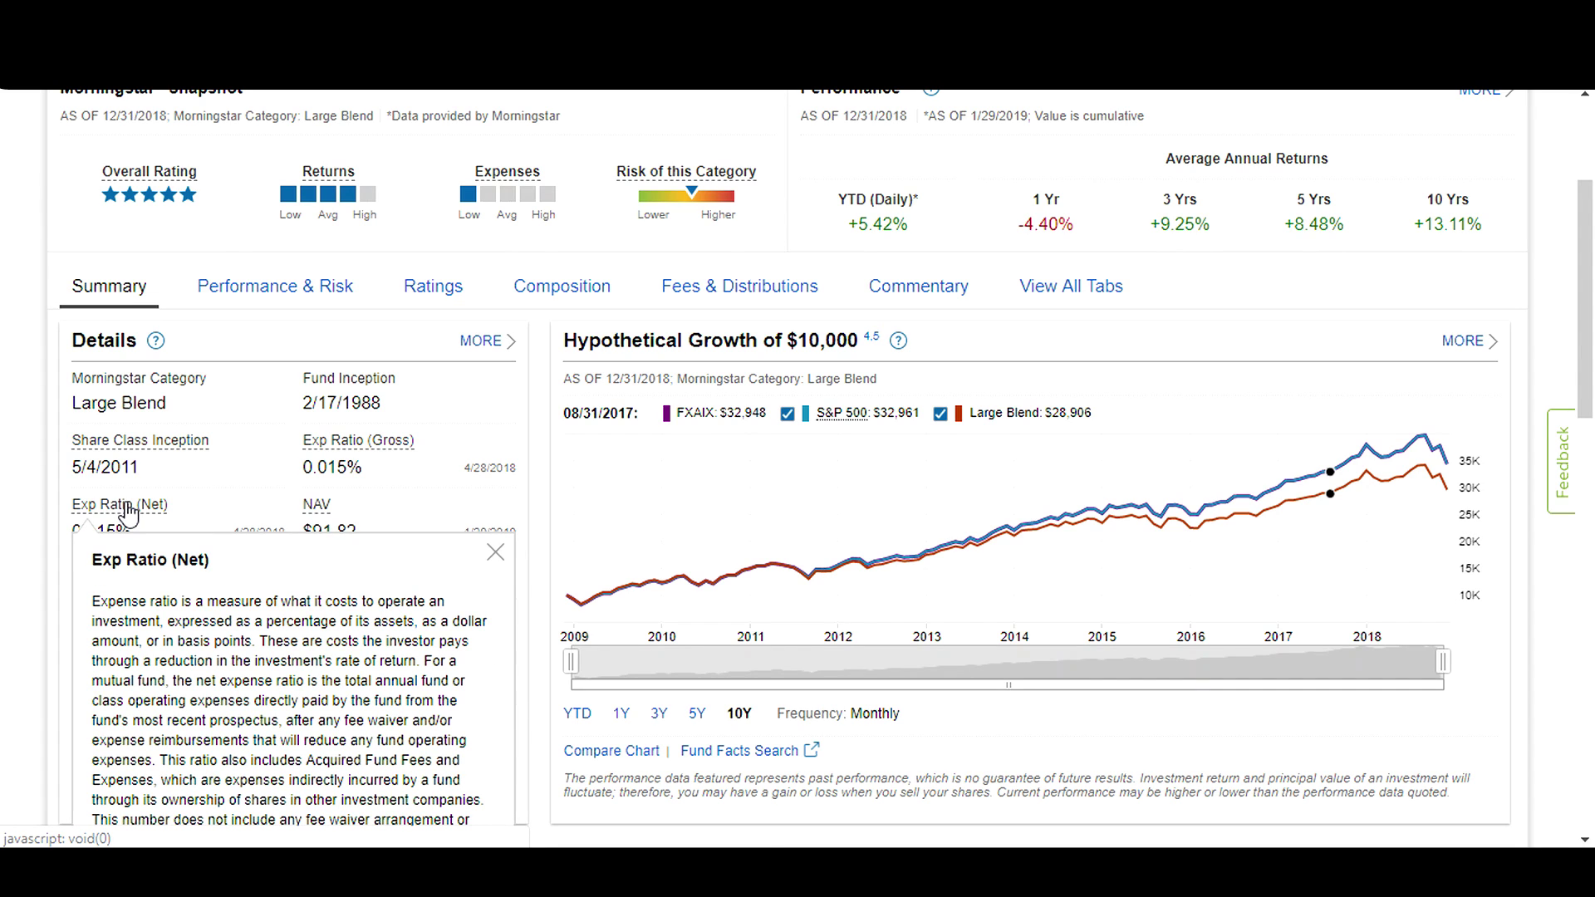
click(496, 553)
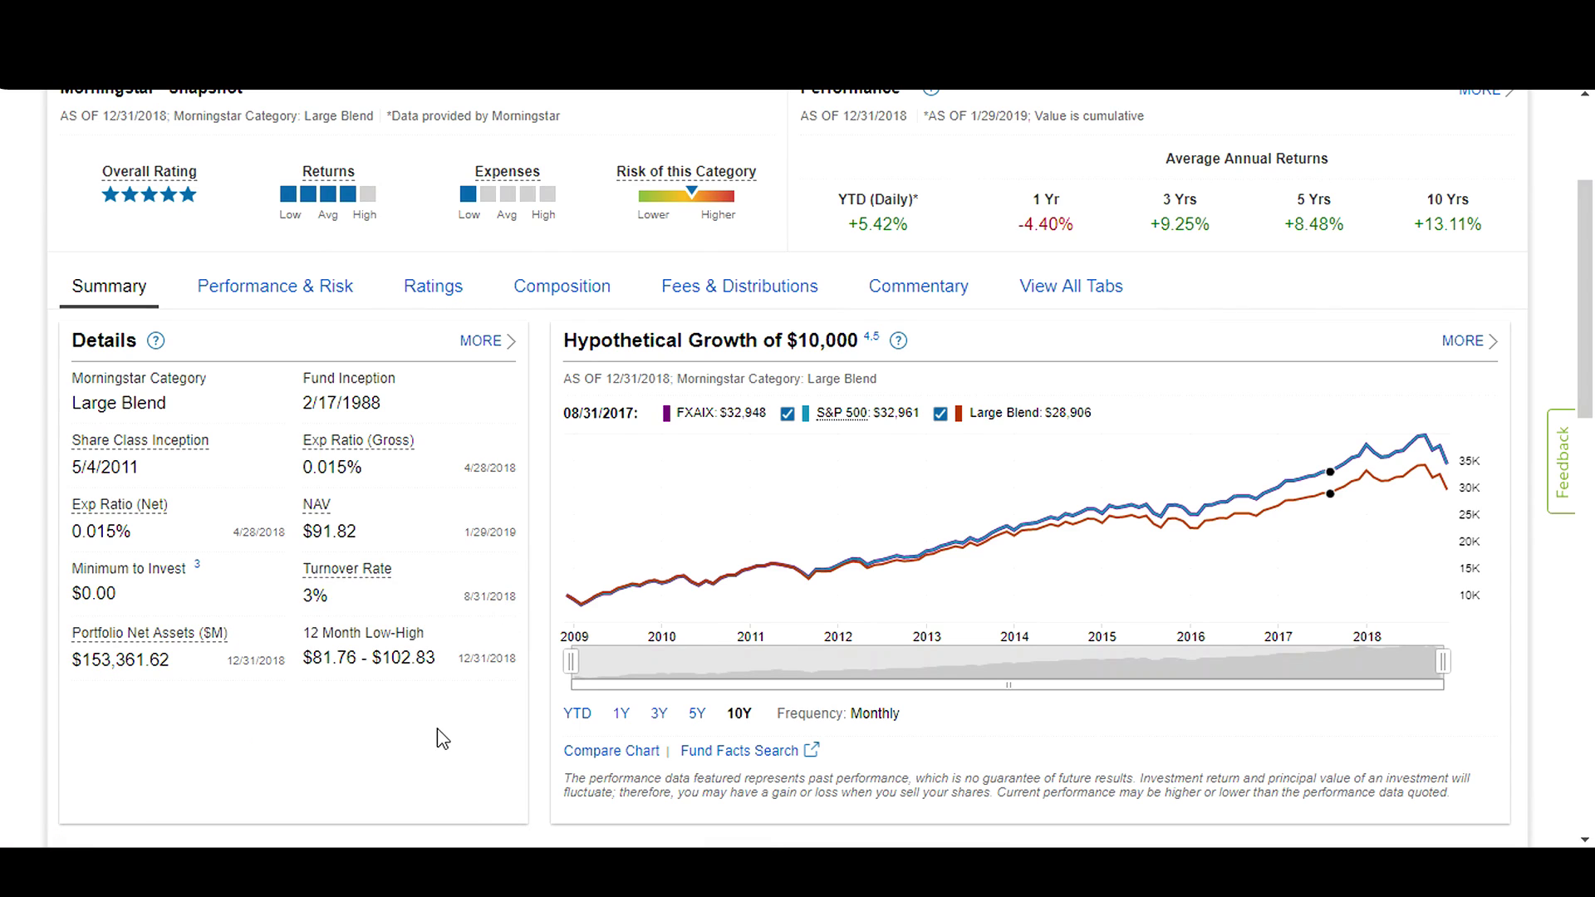
click(370, 572)
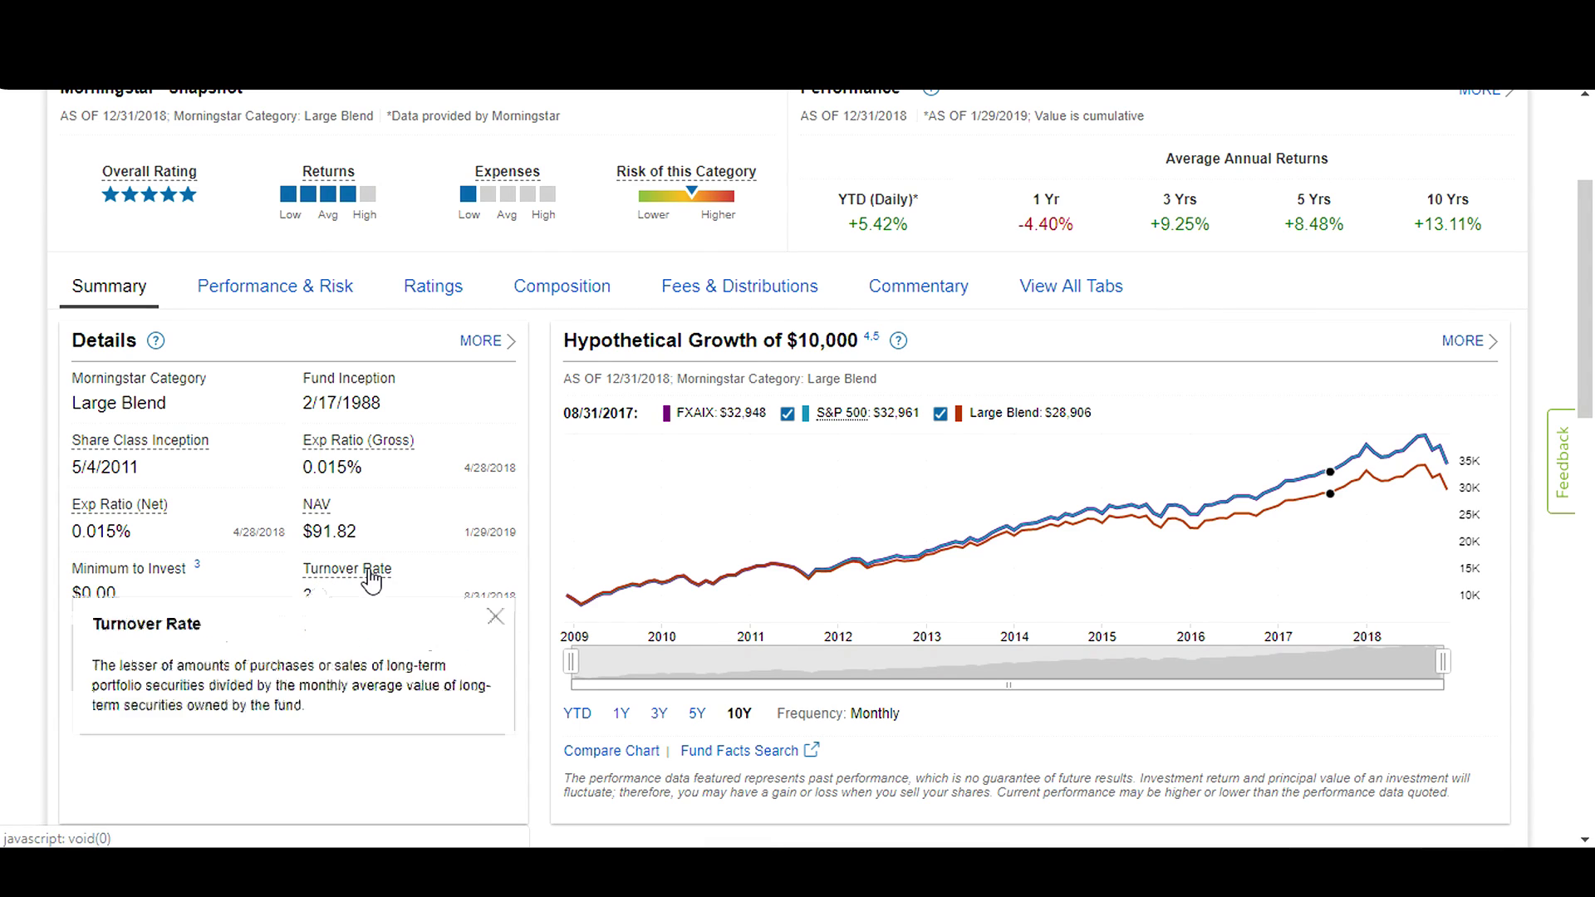
click(494, 617)
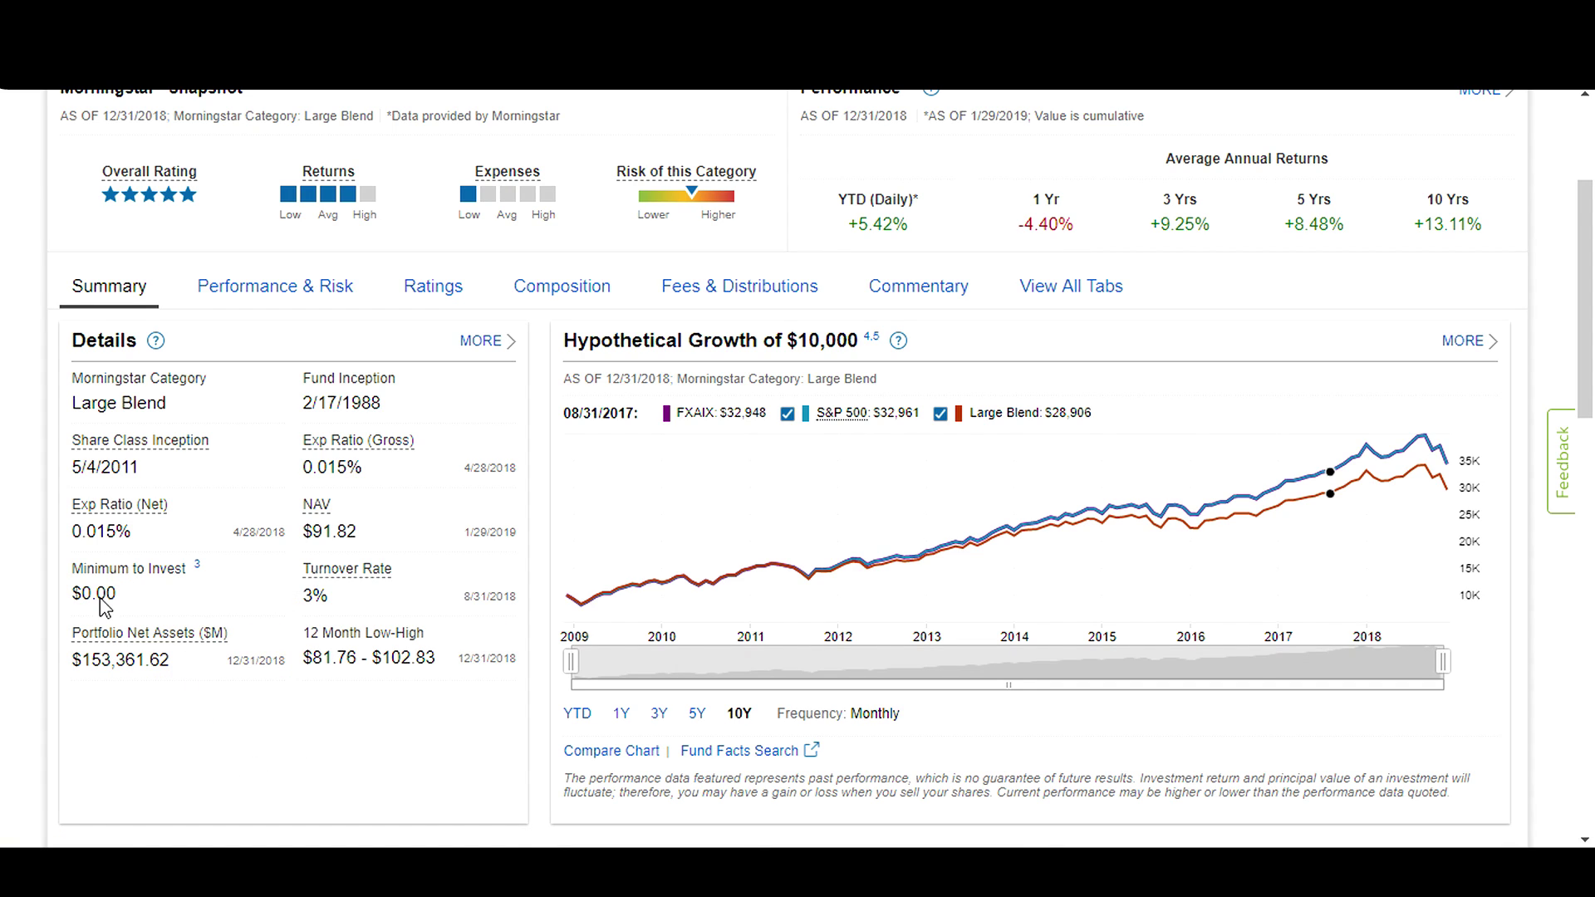
Look over the fund page's additional important information, and return to the Morningstar snapshot and performance overview.
scroll(200, 572, down, 15)
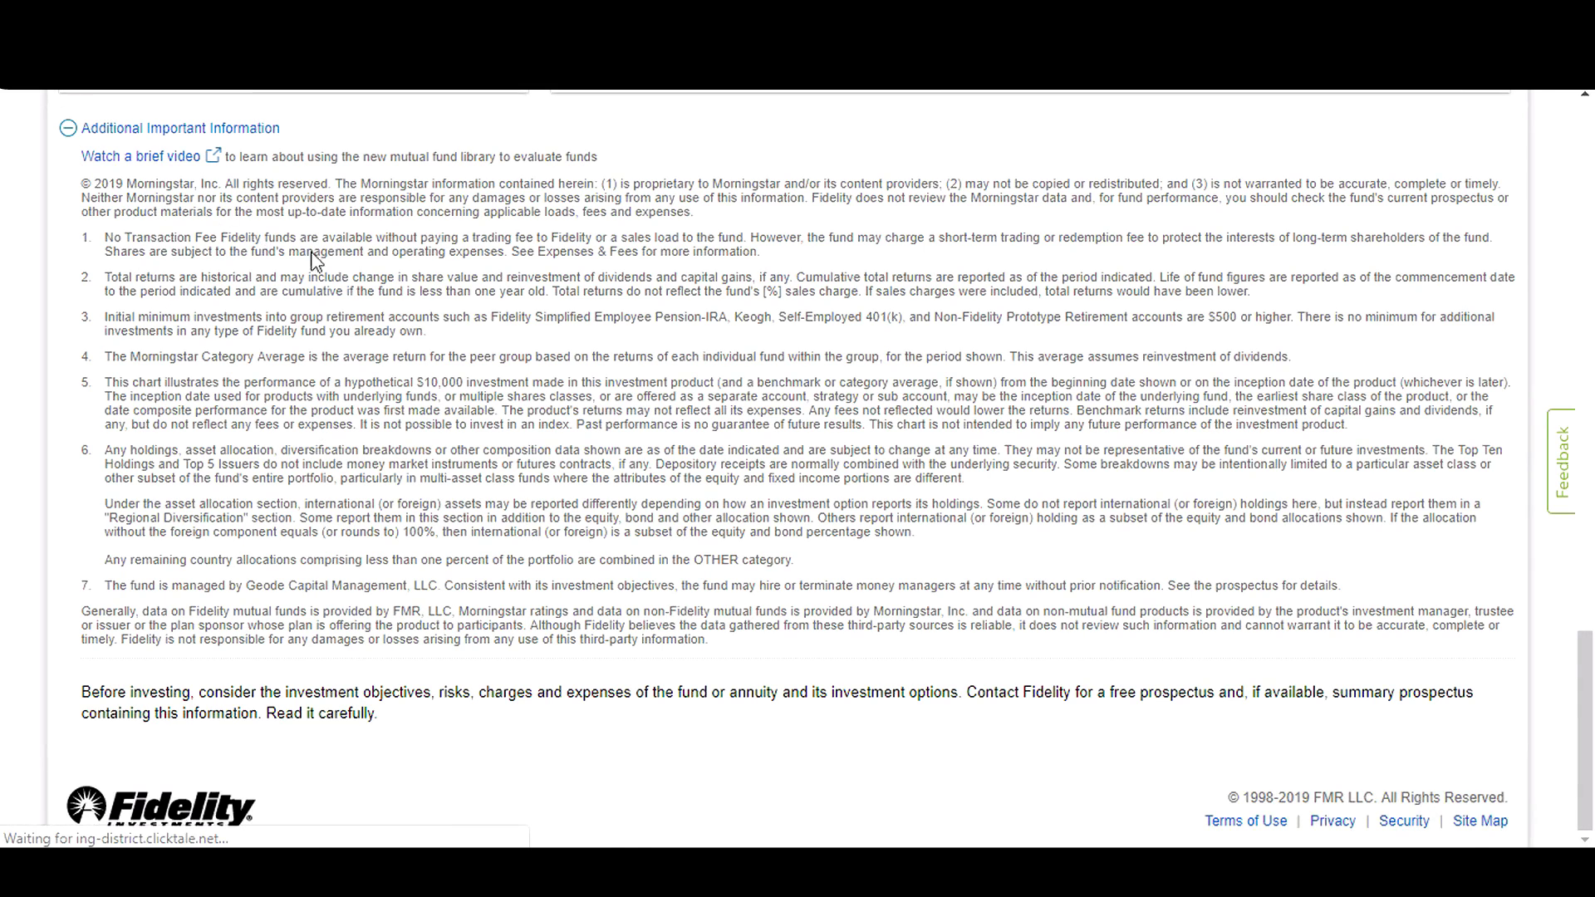
key(Home)
scroll(1585, 353, down, 2)
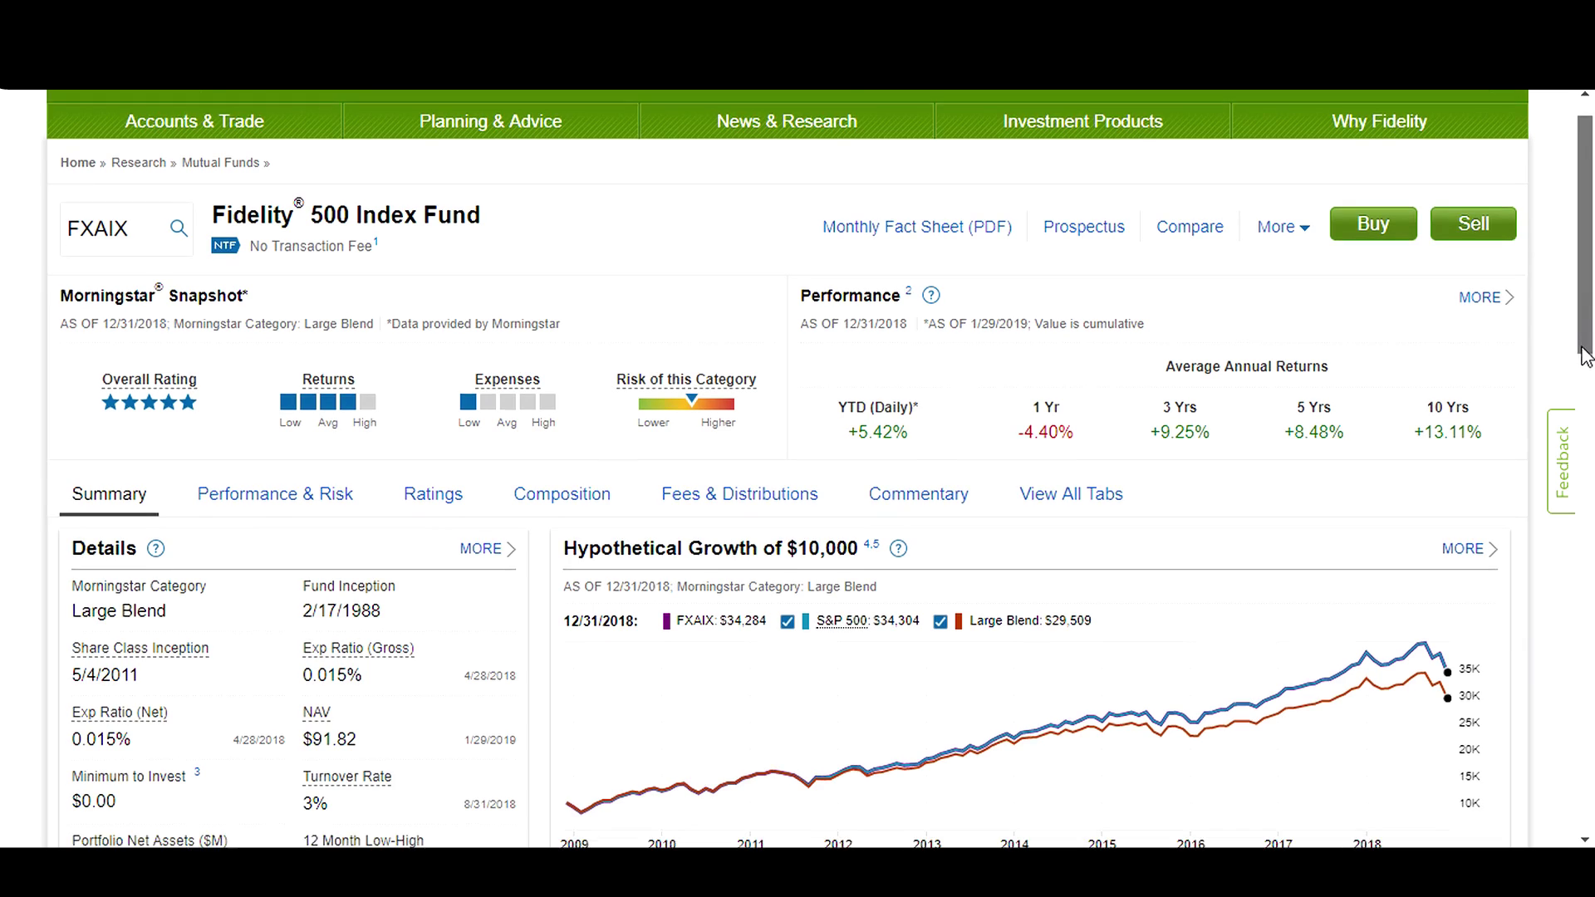
scroll(1585, 353, down, 1)
drag(1585, 357, 1586, 329)
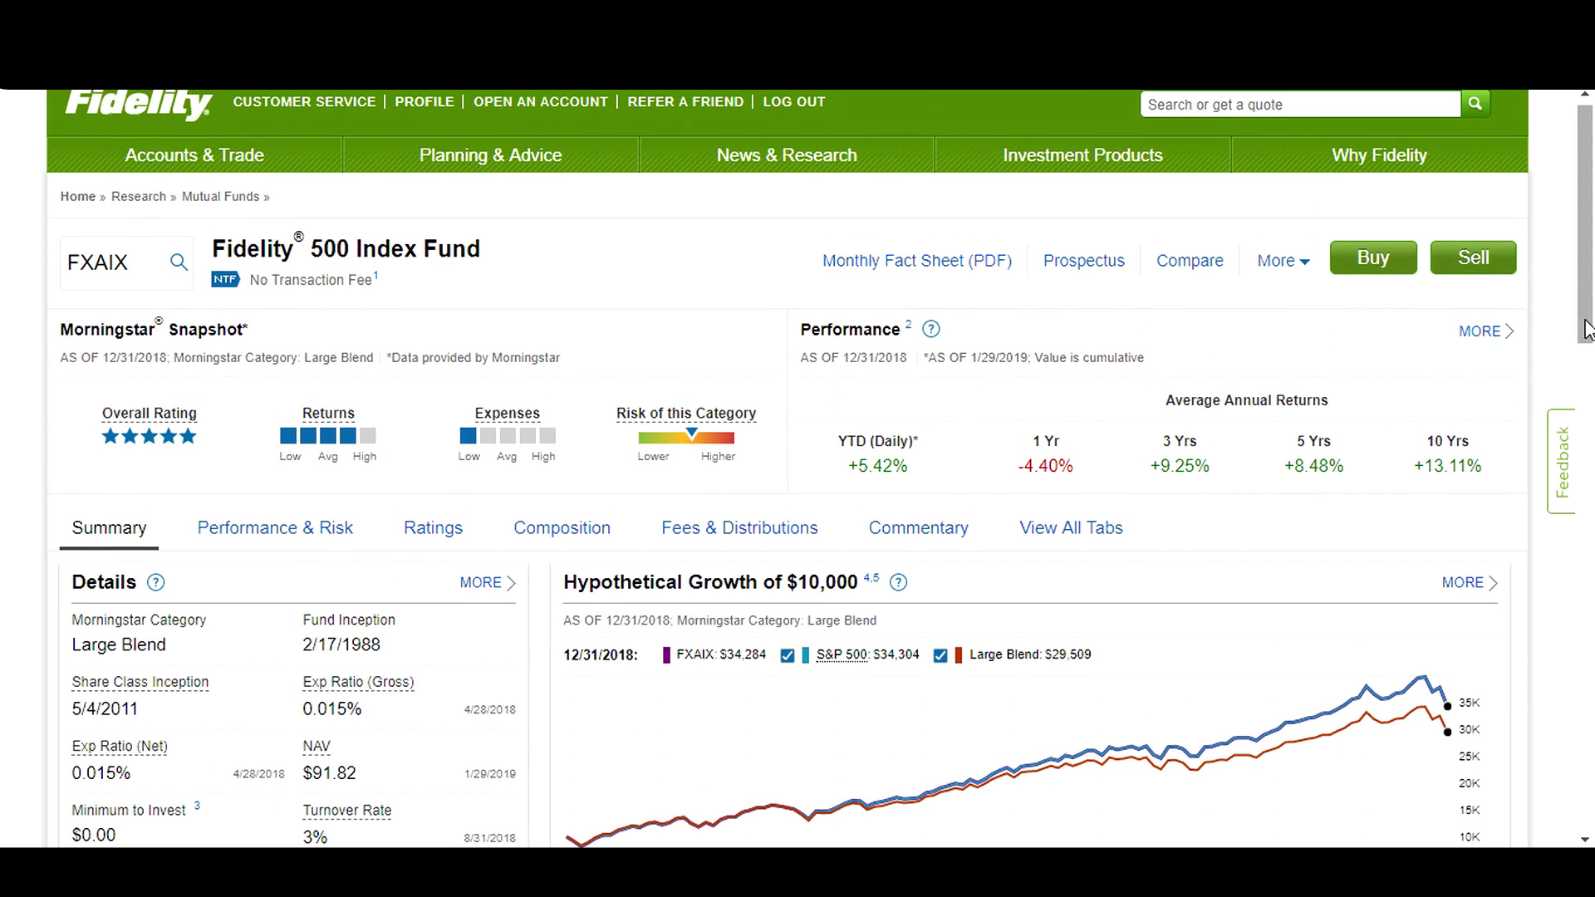